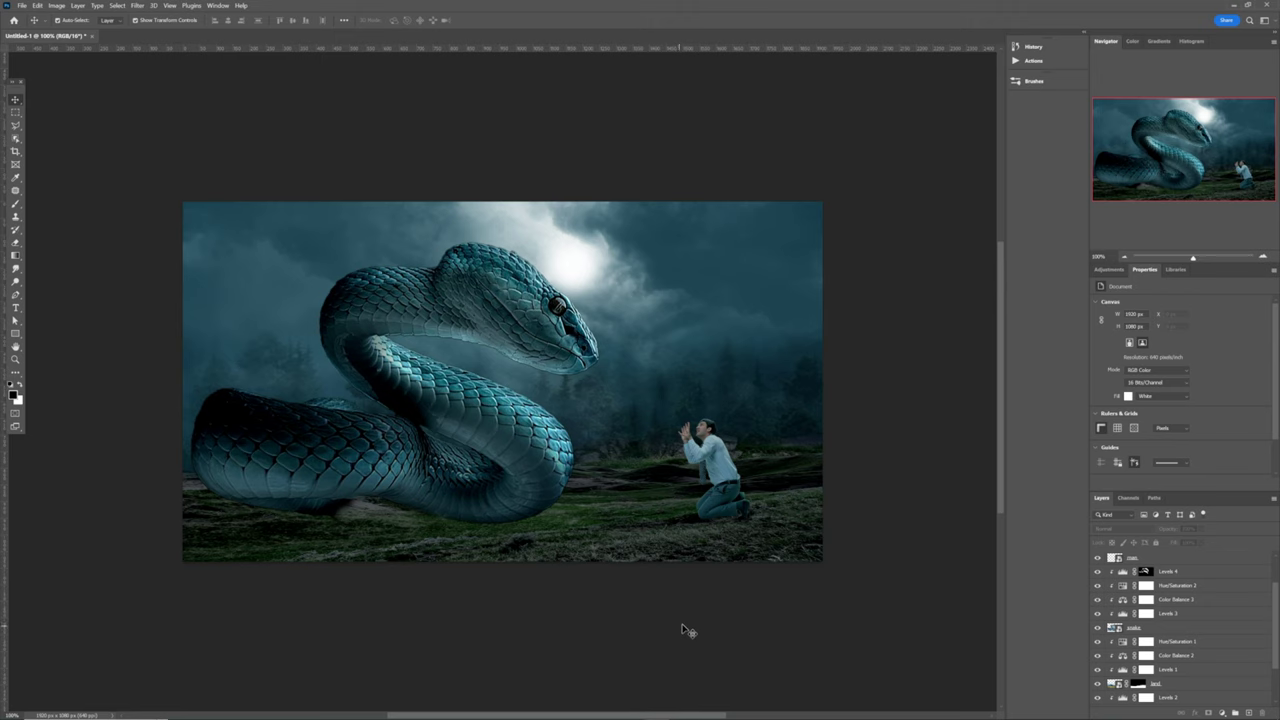
- Brighten the land layer with a clipped Levels adjustment, lowering the white input to about 160, and invert its mask to black
click(688, 559)
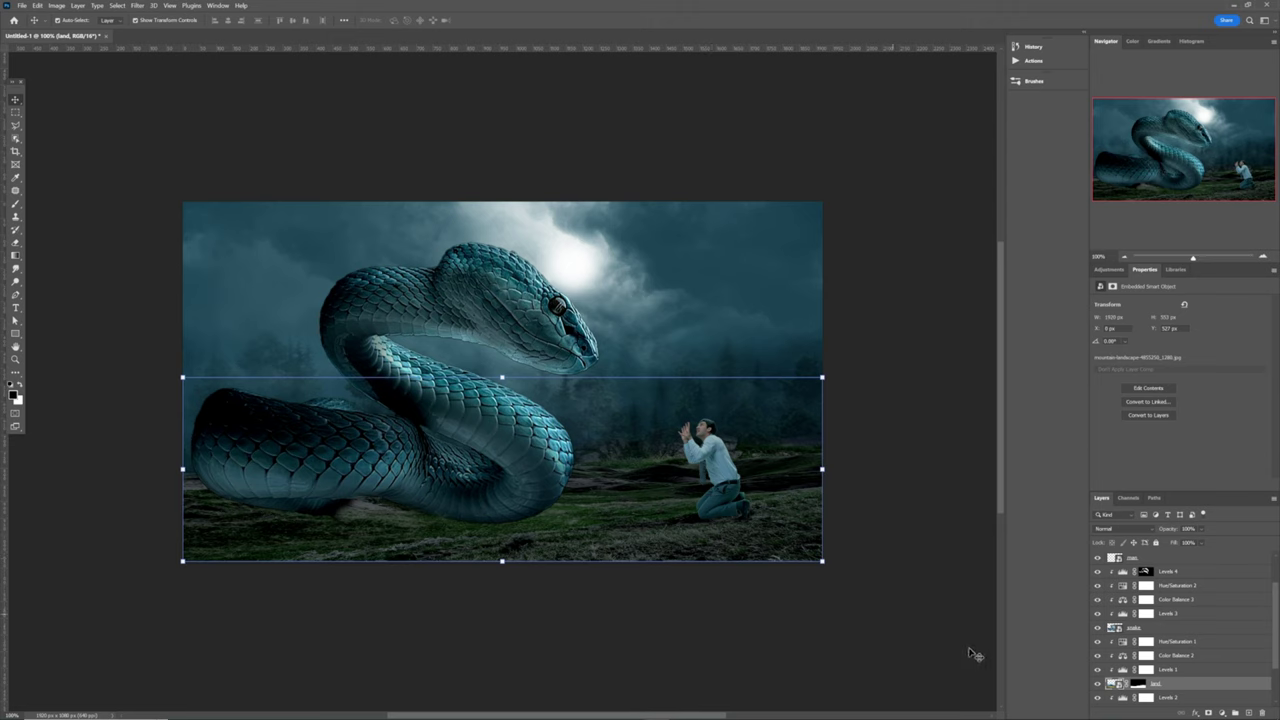
scroll(1104, 672, down, 3)
scroll(1182, 640, down, 1)
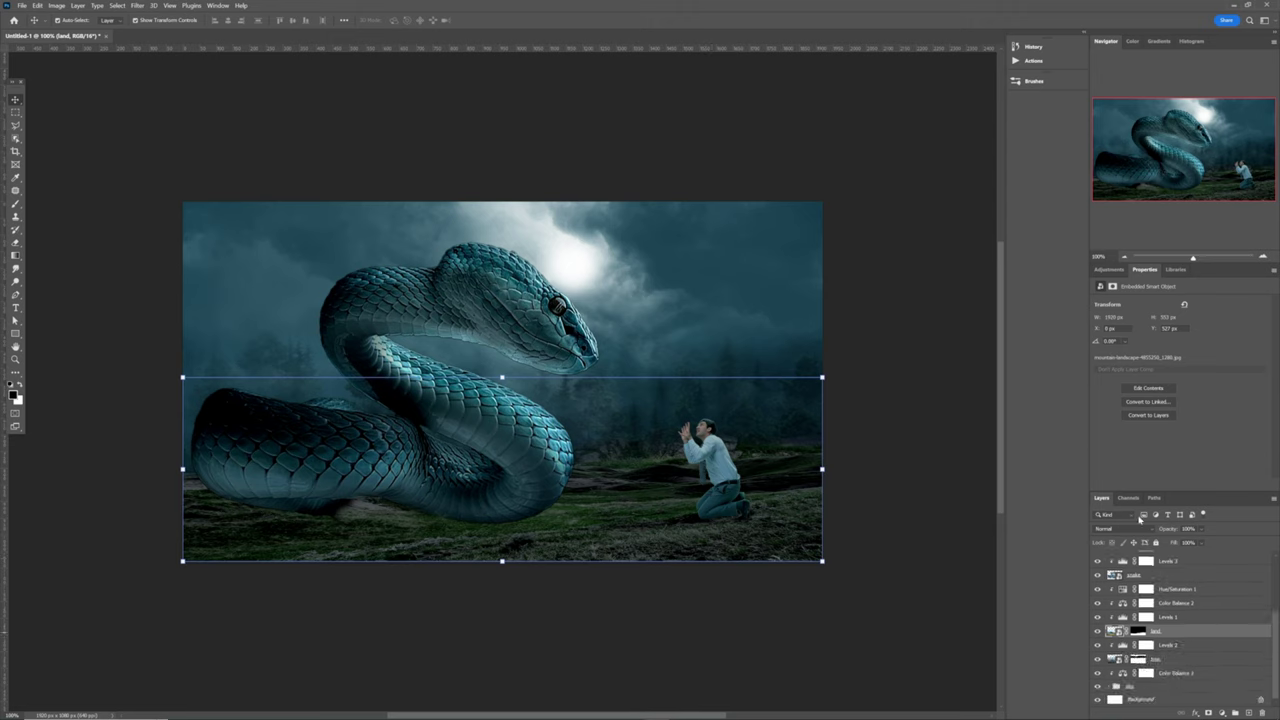
click(1108, 270)
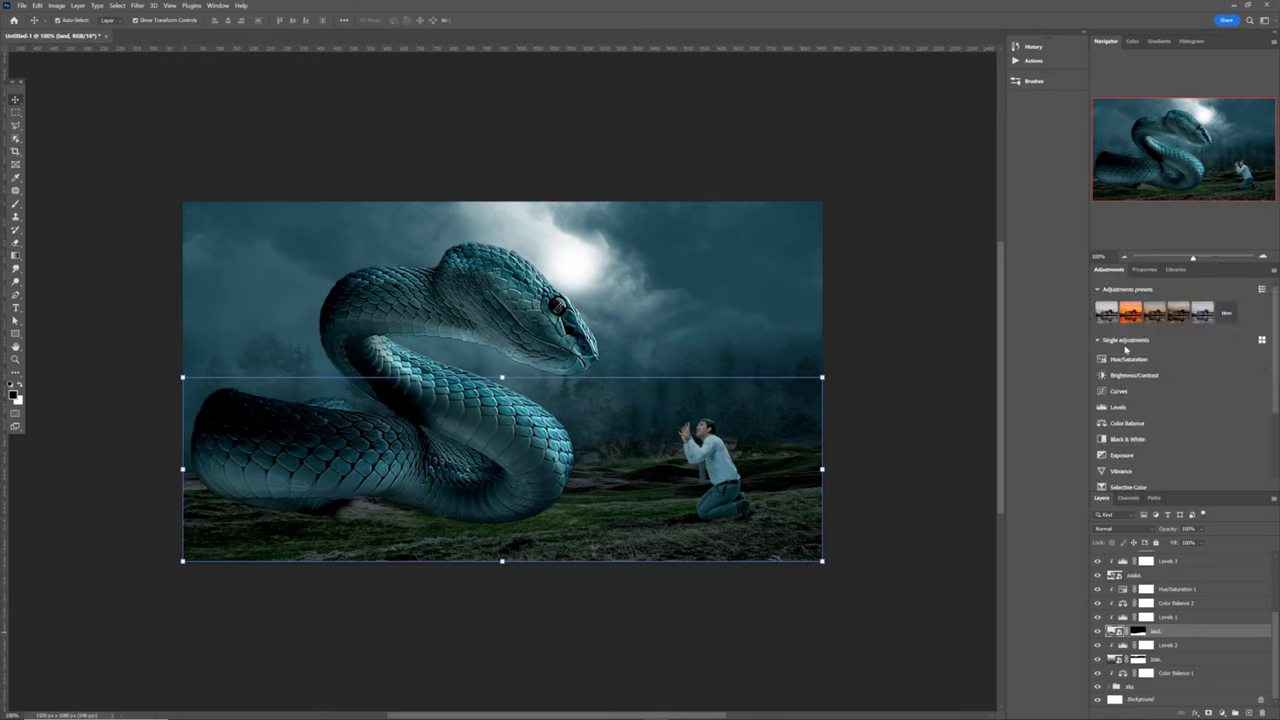
click(1120, 407)
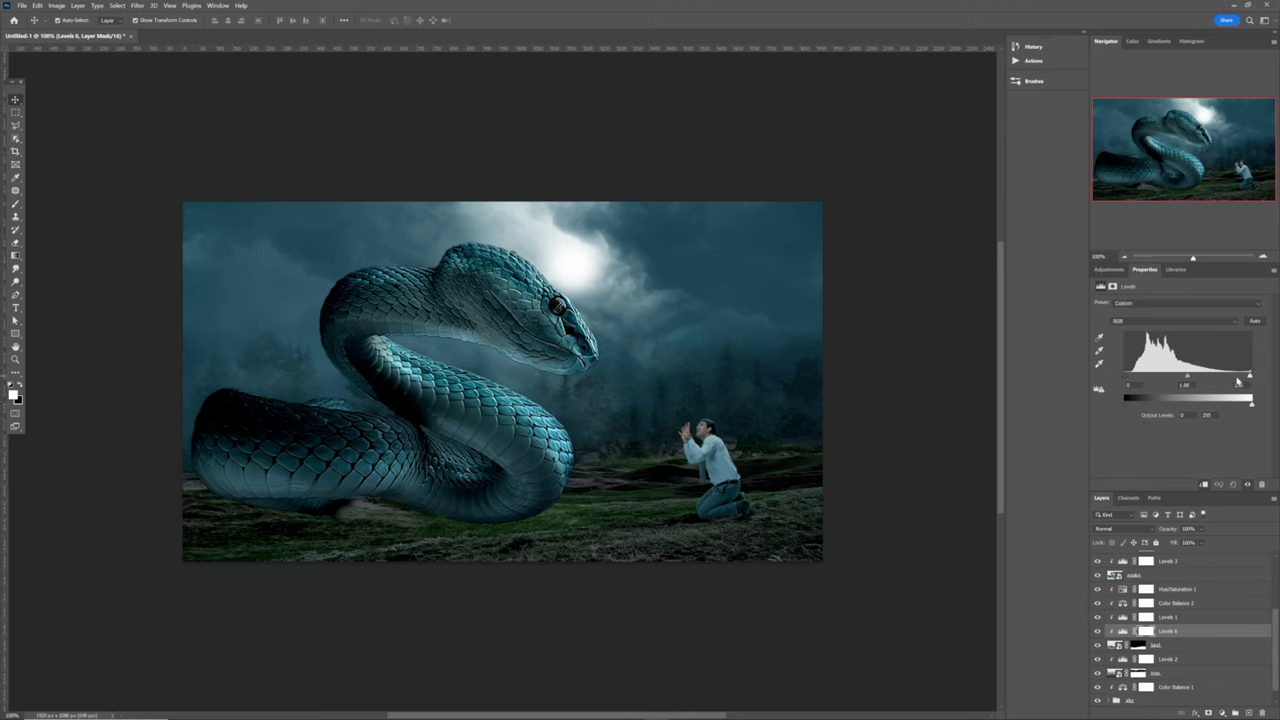
drag(1238, 382, 1210, 387)
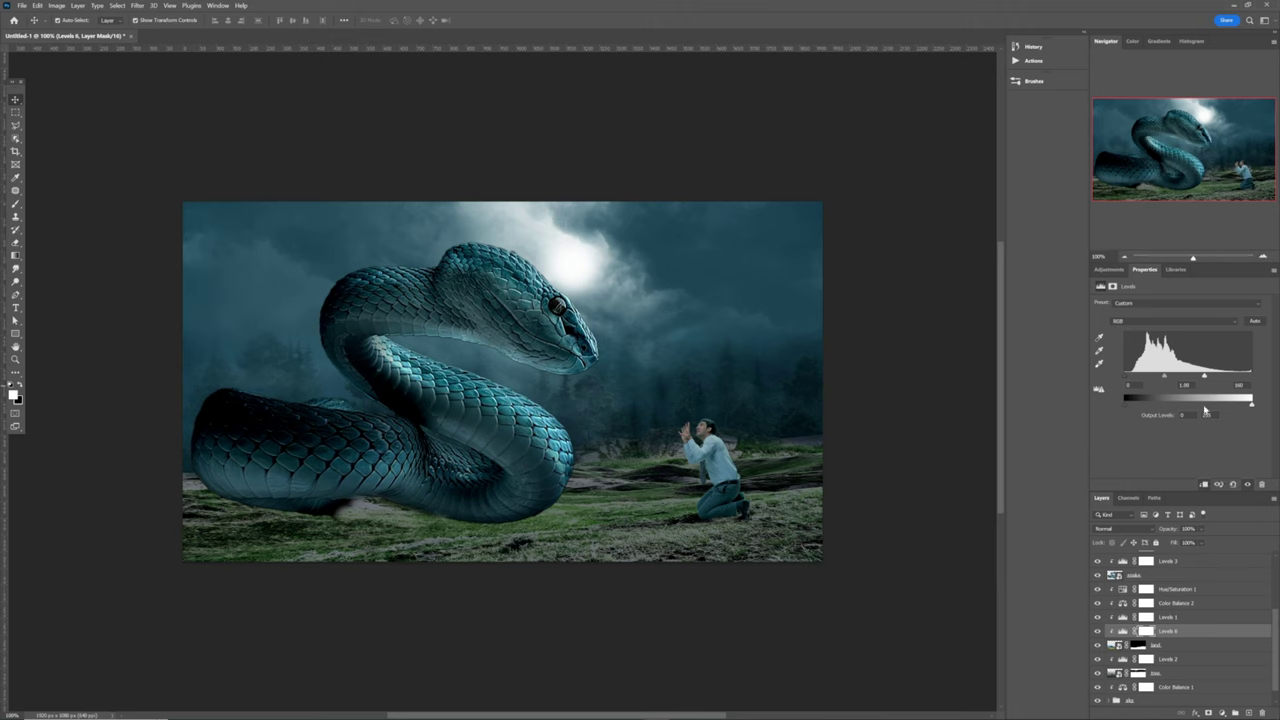
click(1147, 632)
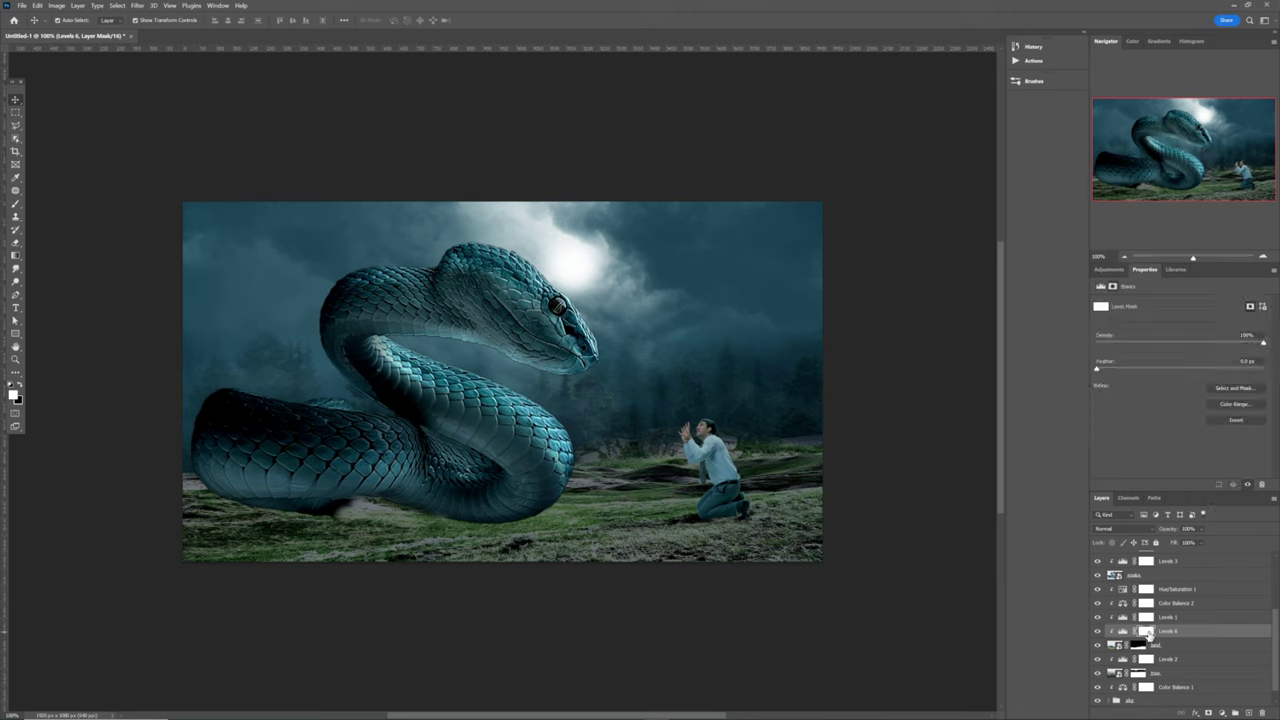
key(ctrl+i)
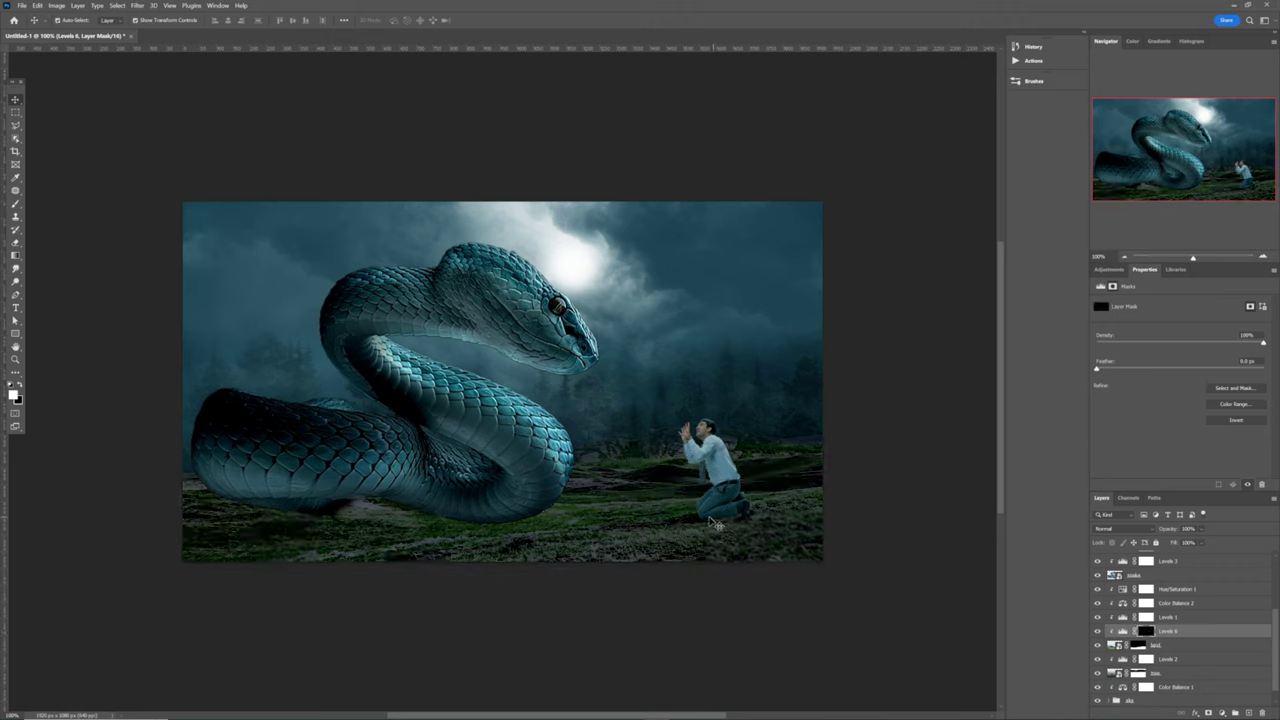
- Paint the land's Levels mask around the snake and kneeling man with a soft white brush at 52% opacity and 48% flow
key(b)
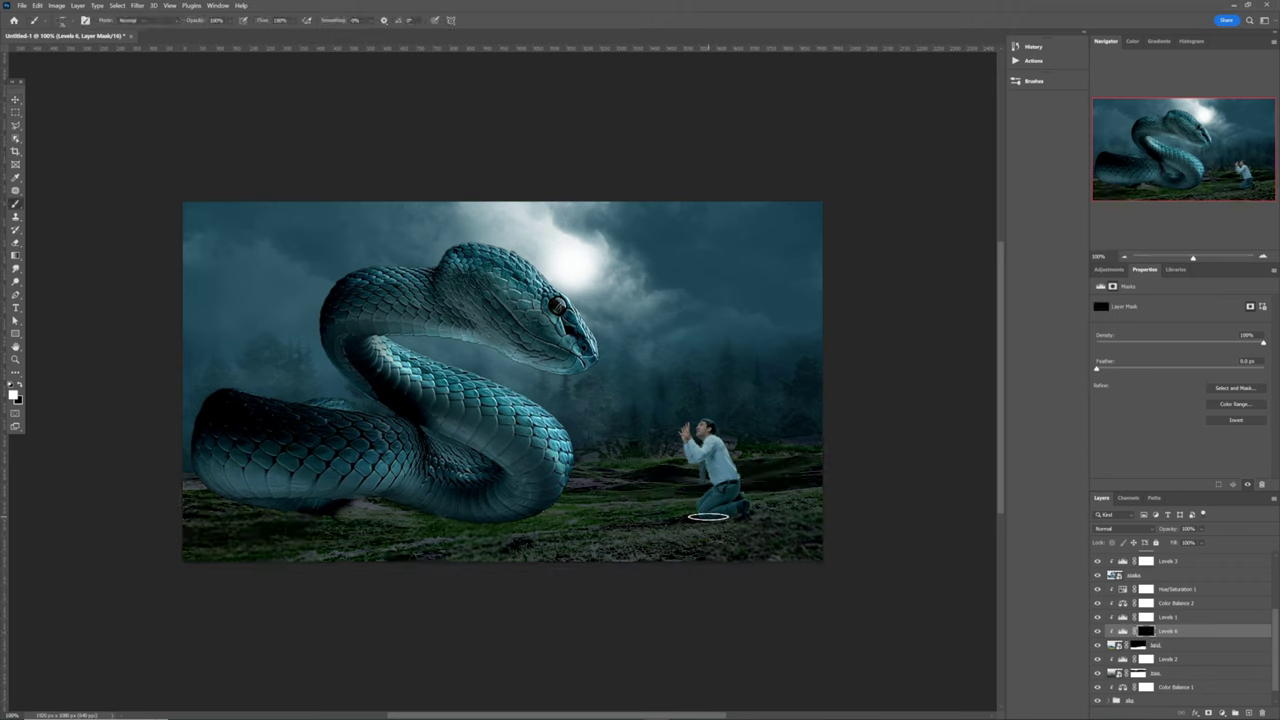
right_click(708, 516)
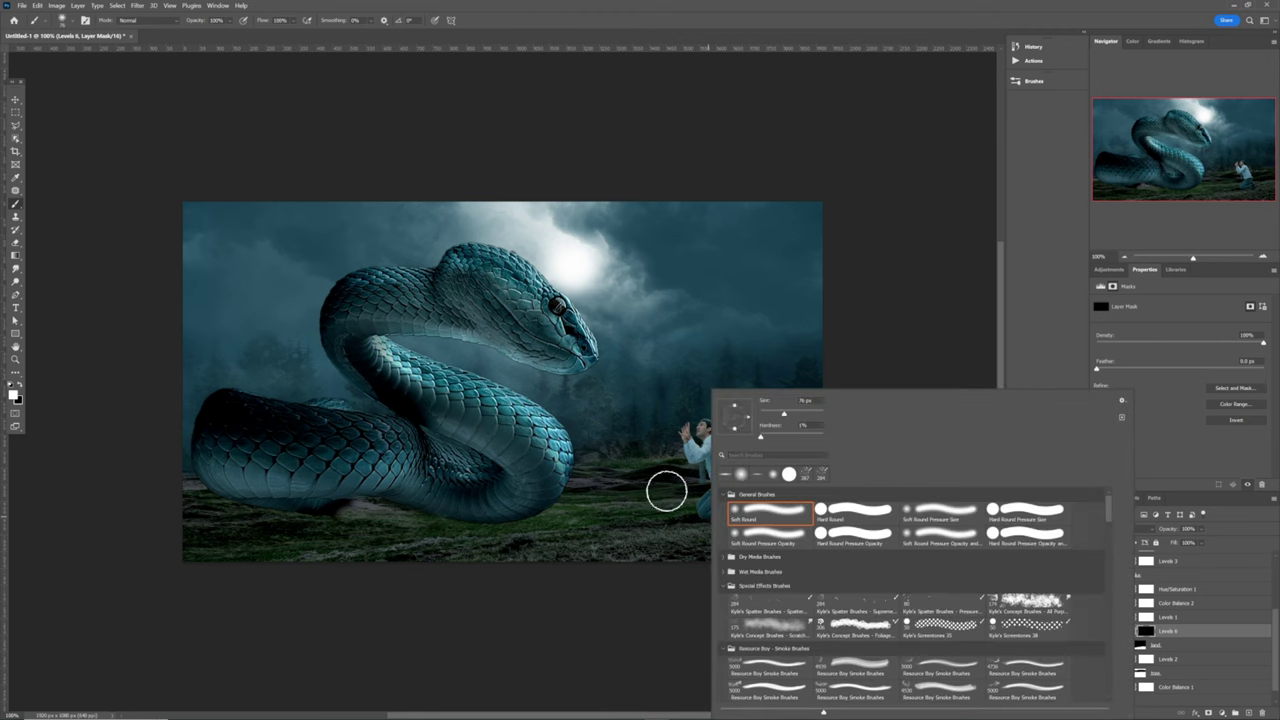
click(930, 355)
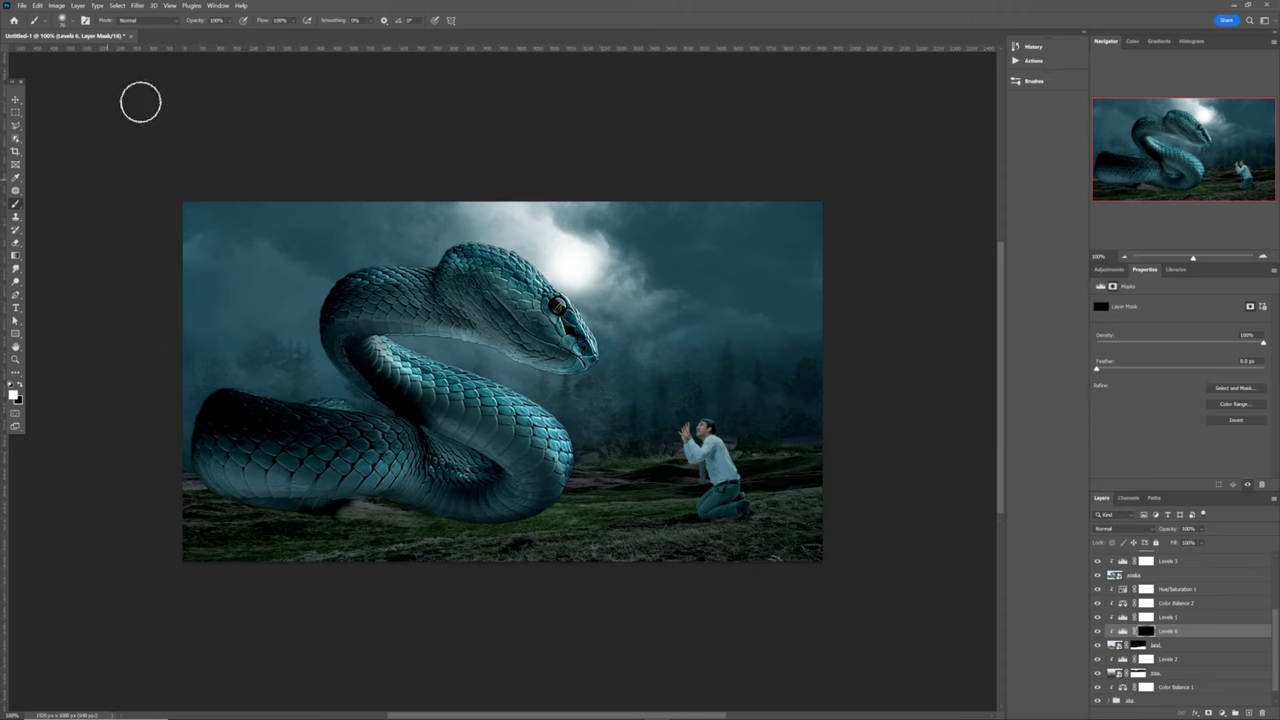
click(228, 22)
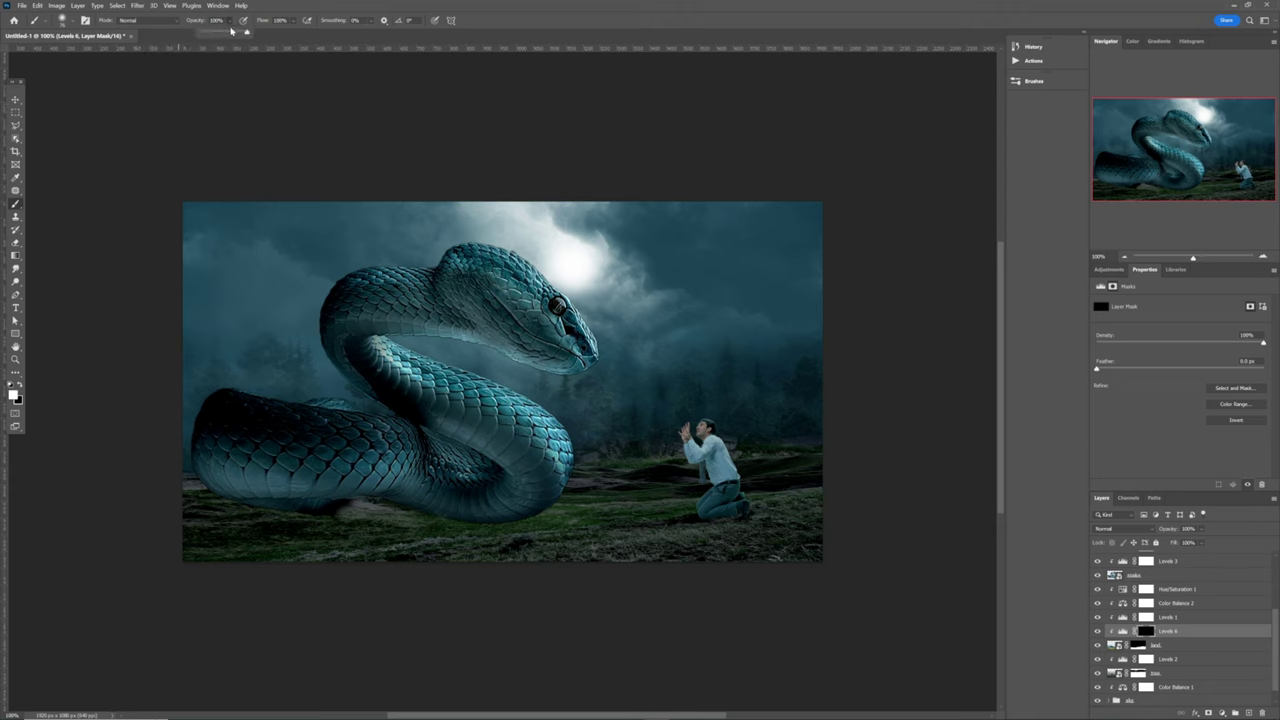
click(293, 22)
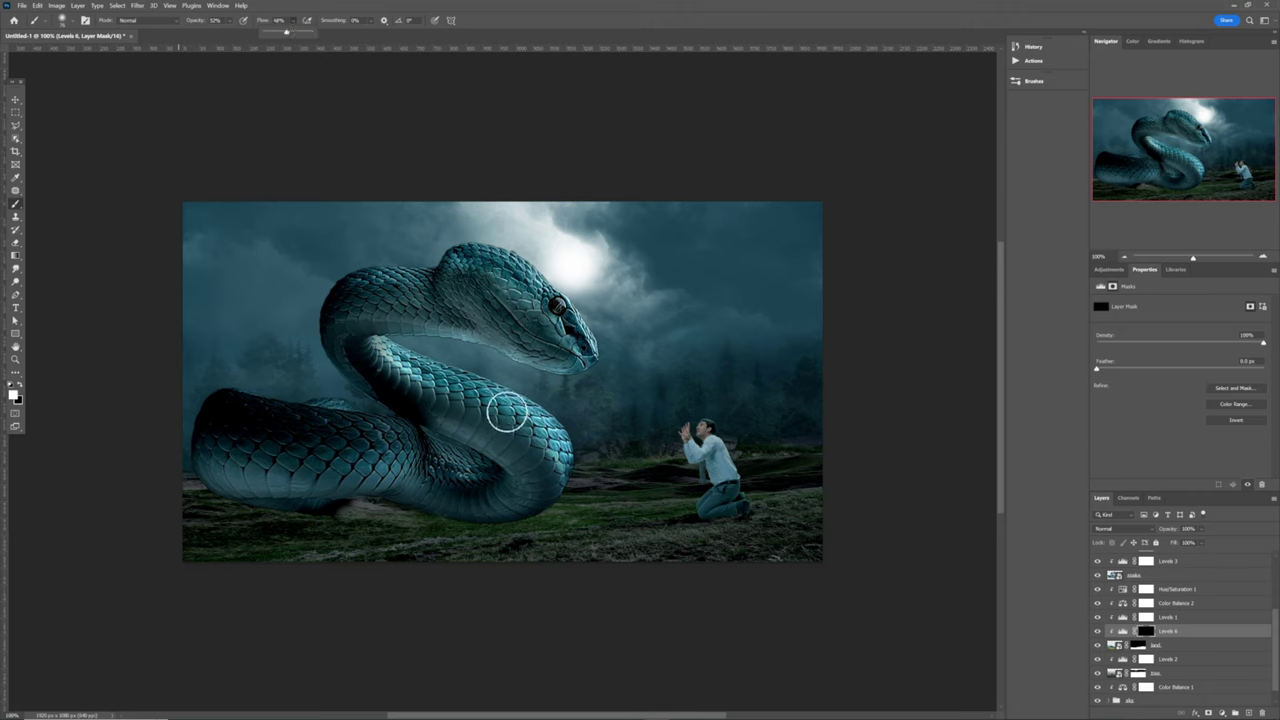
drag(523, 464, 568, 486)
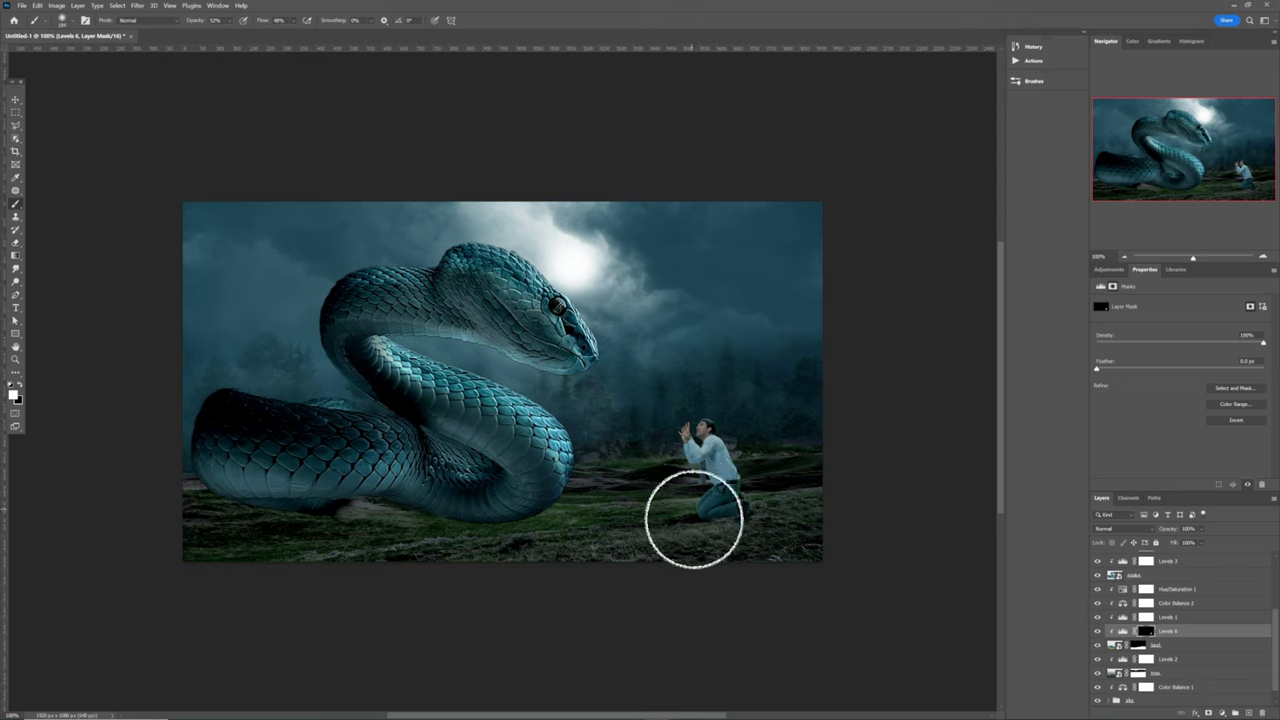
mouse_move(662, 490)
mouse_down()
mouse_move(630, 460)
mouse_move(660, 493)
mouse_up()
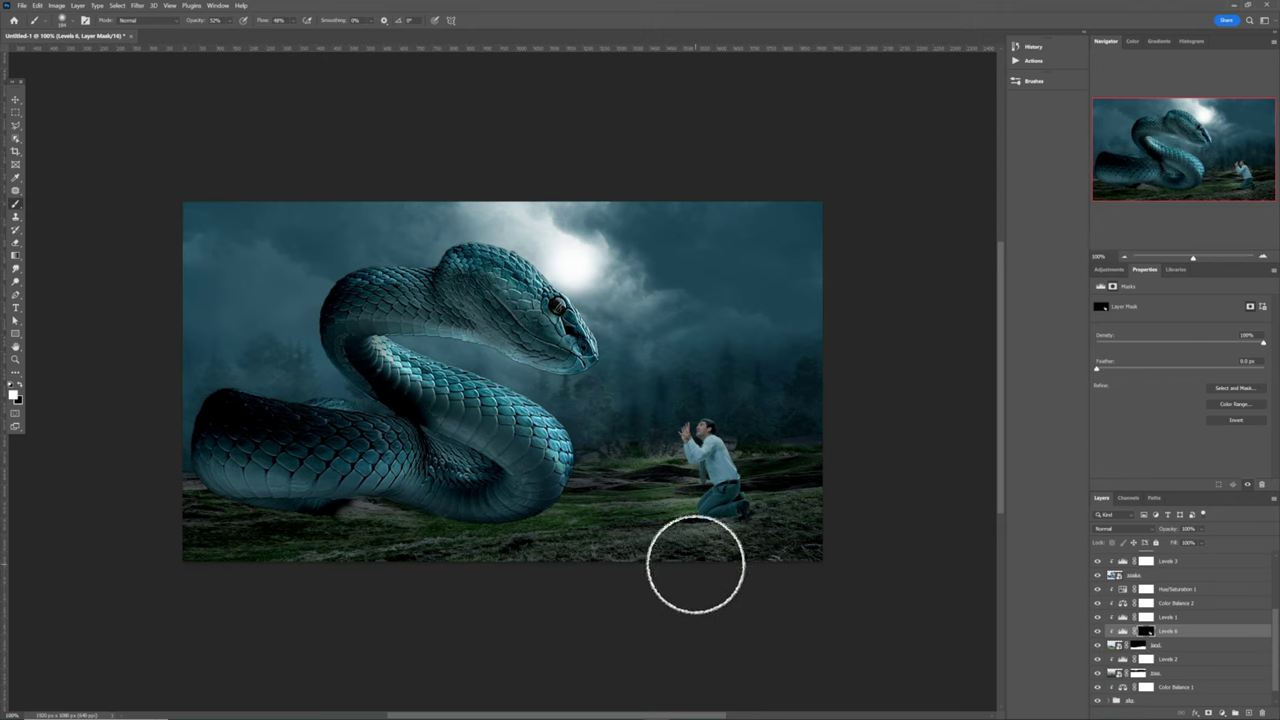
- Clip a Levels adjustment to the man layer, setting midtones to about 0.81 and lowering the white output level
key(v)
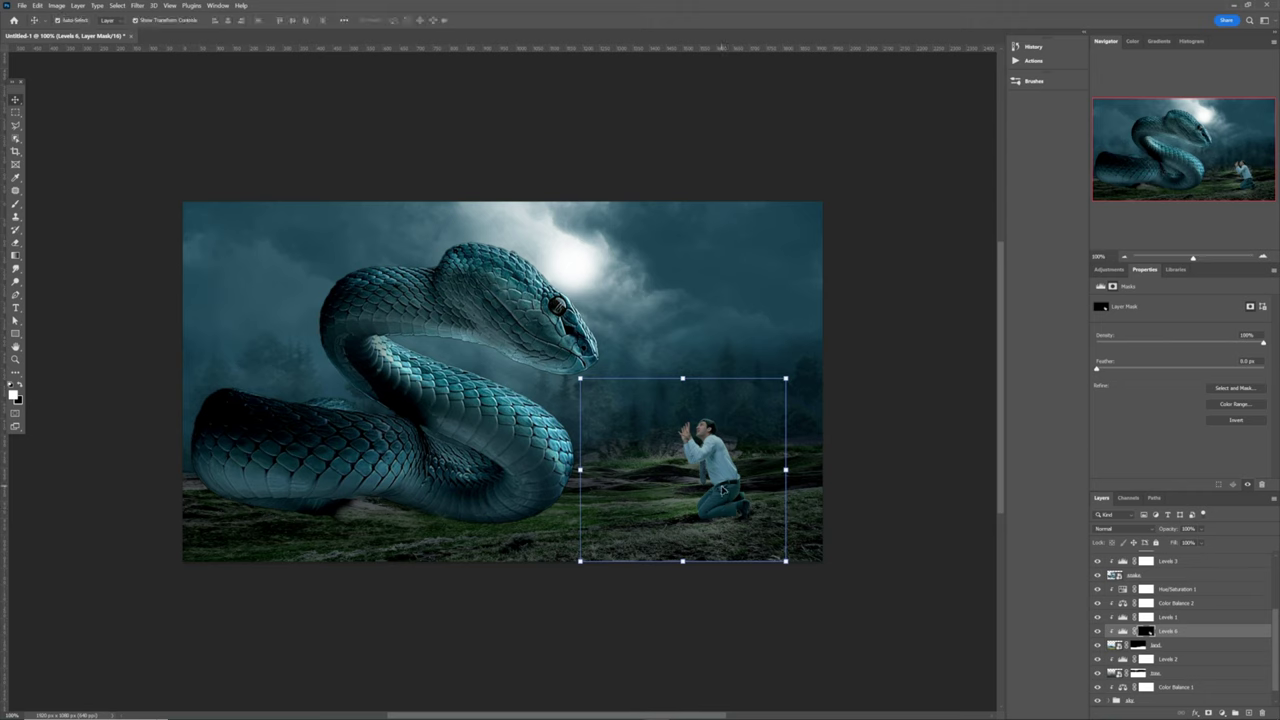
click(725, 490)
scroll(1180, 570, up, 3)
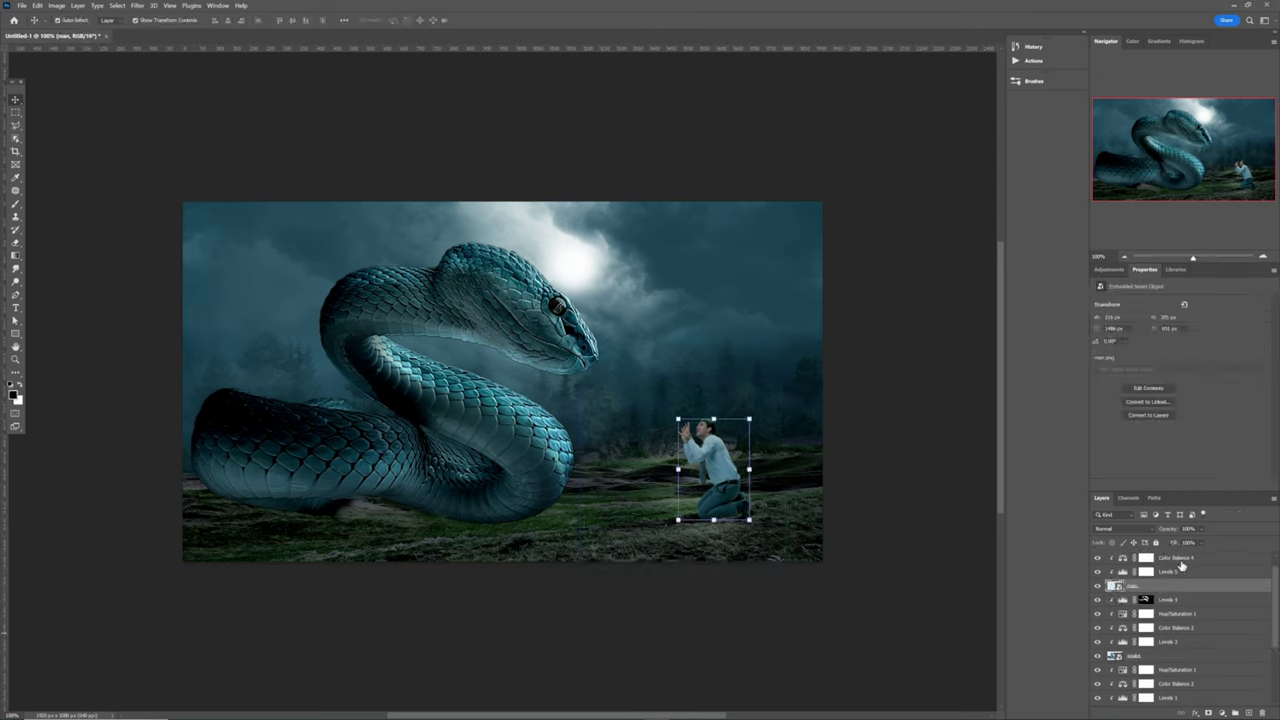
click(1108, 270)
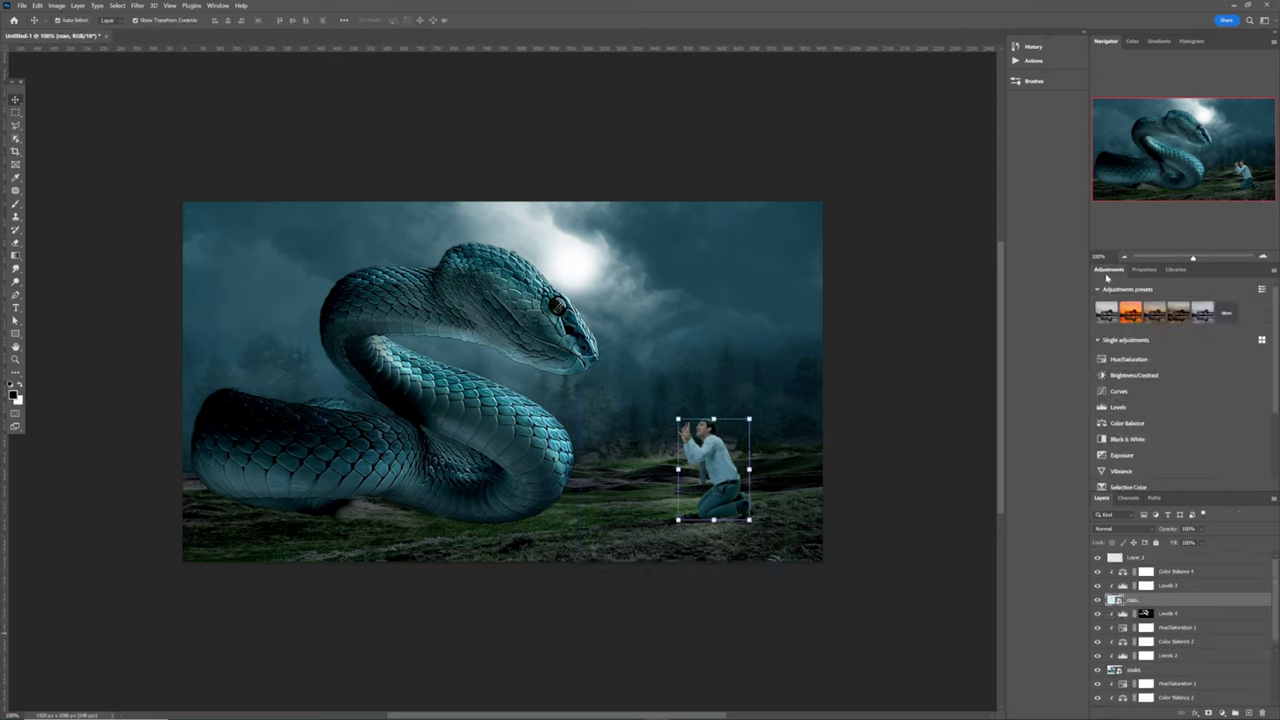
click(1118, 407)
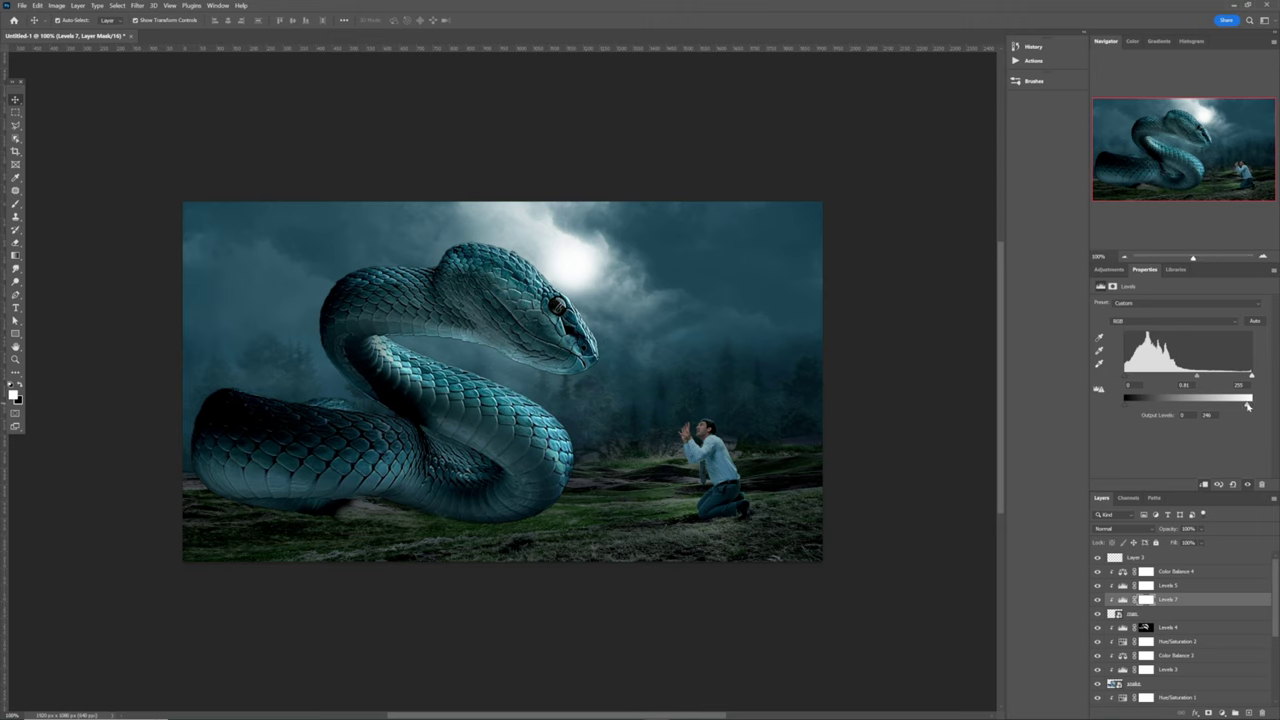
drag(1248, 406, 1238, 406)
- Place the foggy forest image over the snake's side of the canvas and set its blend mode to Overlay
drag(2, 284, 338, 457)
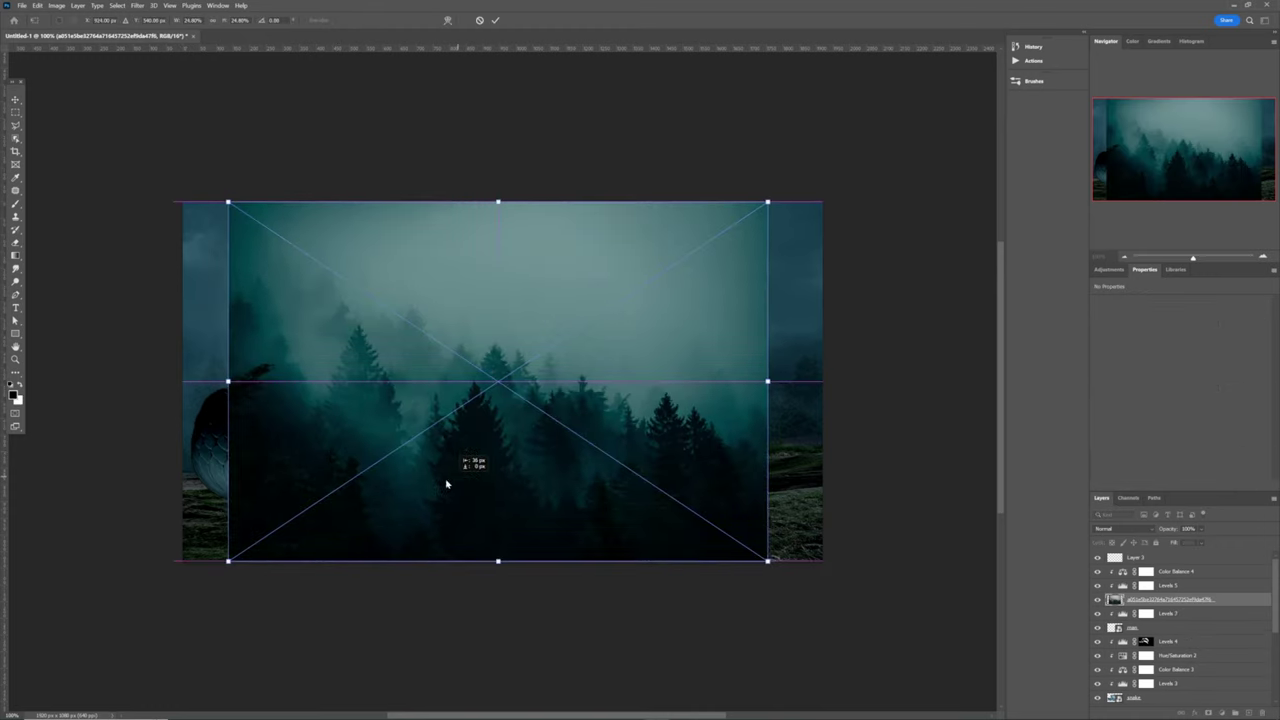
drag(447, 484, 299, 528)
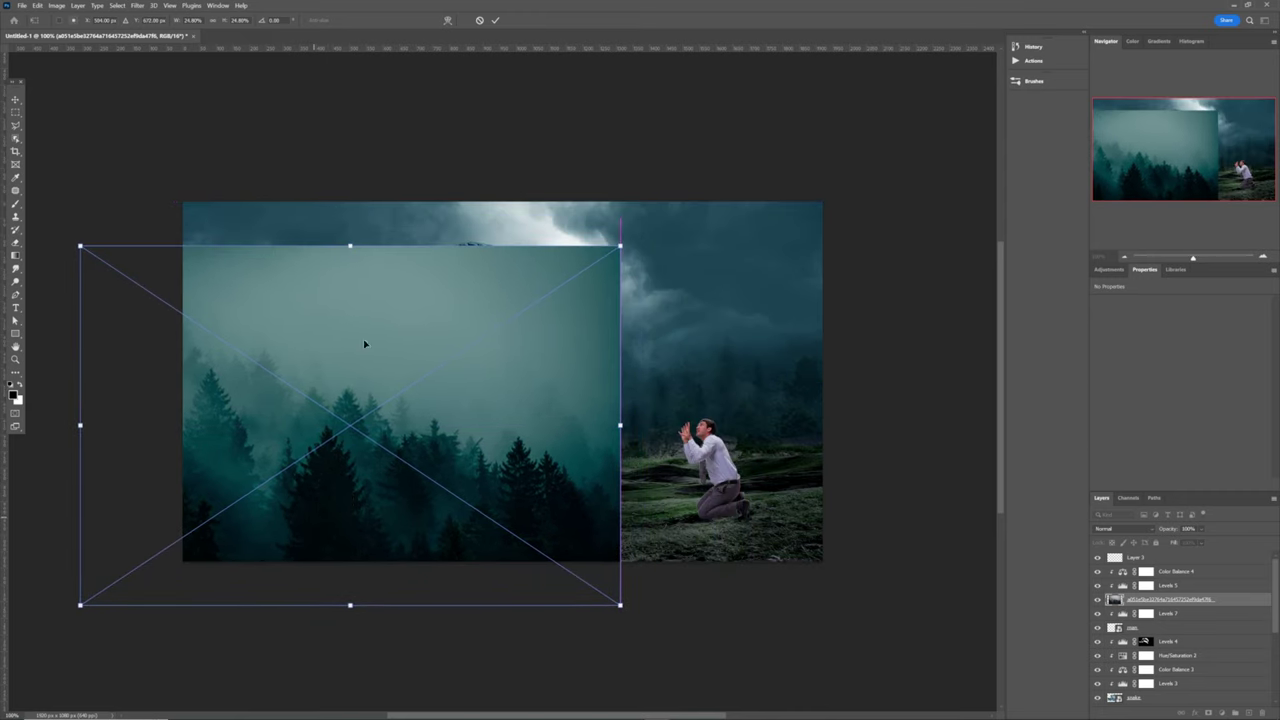
click(494, 20)
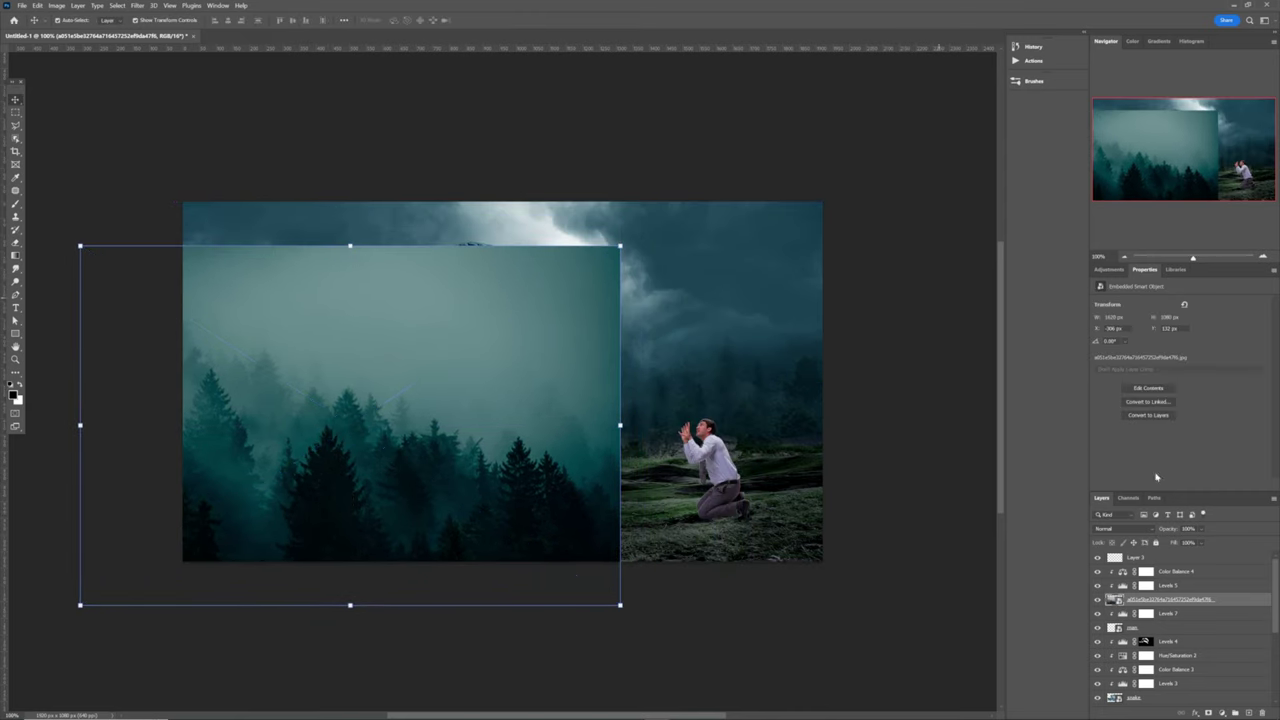
click(1127, 530)
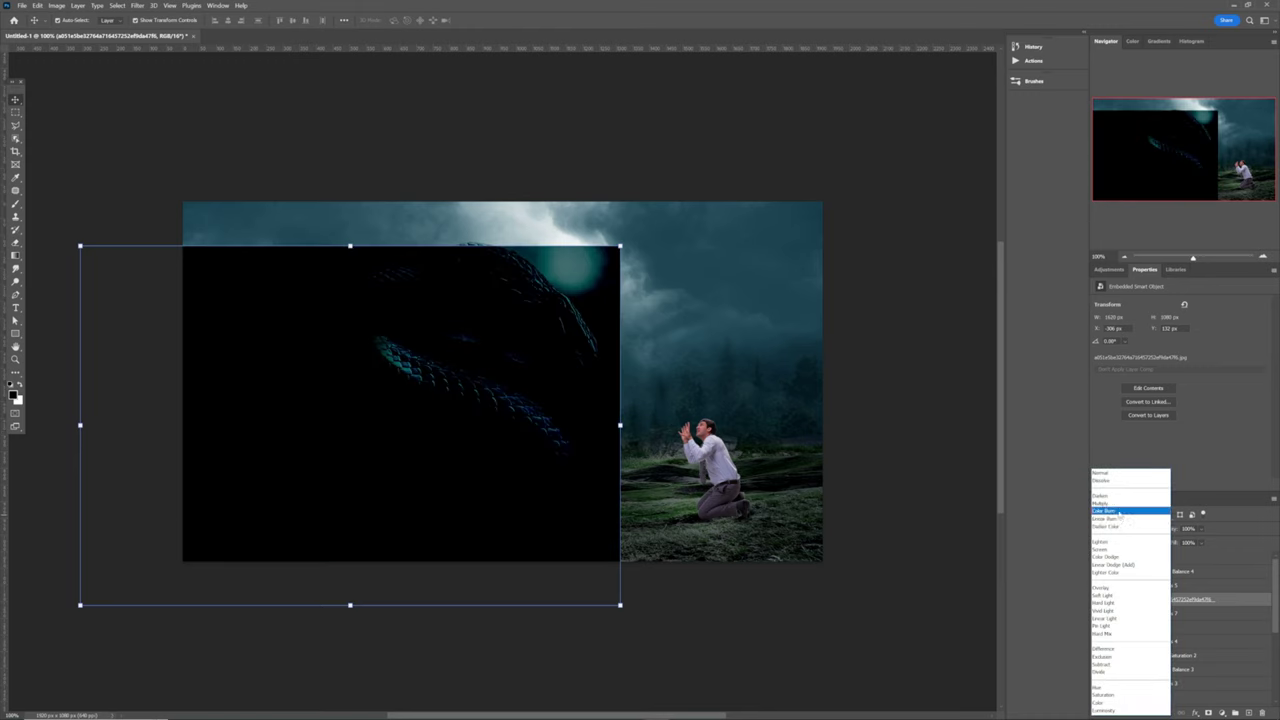
click(1108, 590)
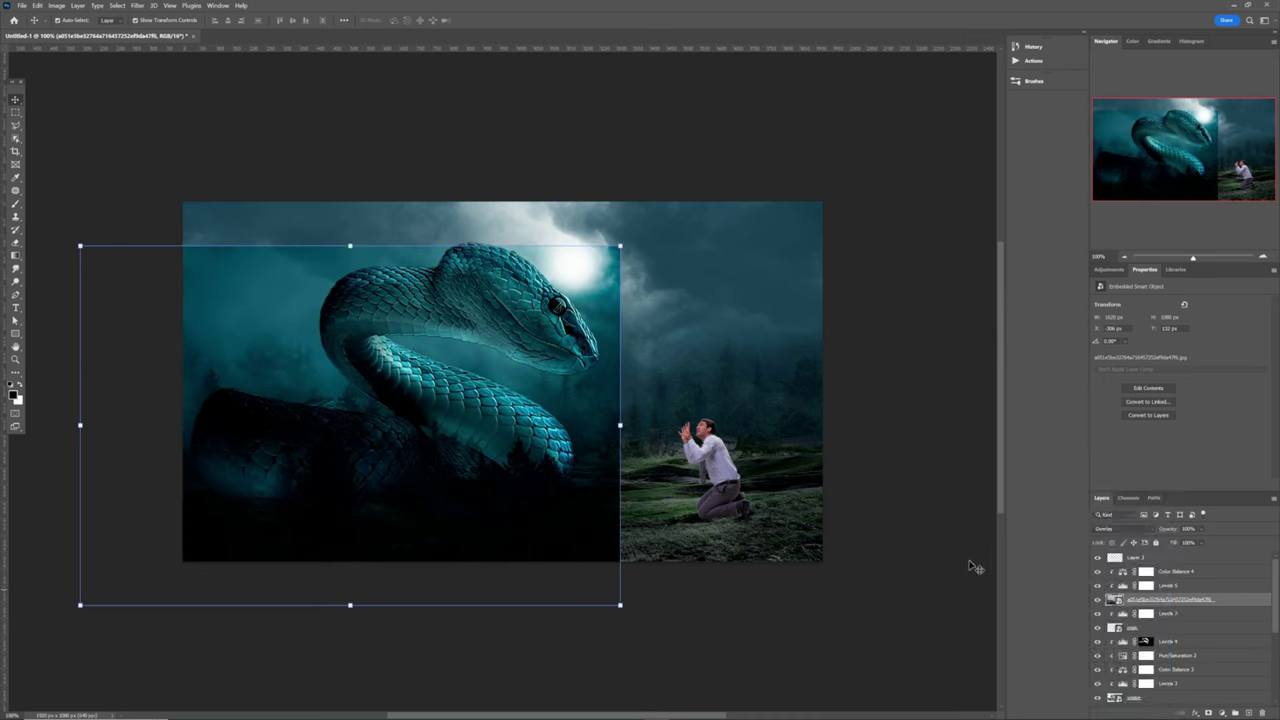
click(941, 549)
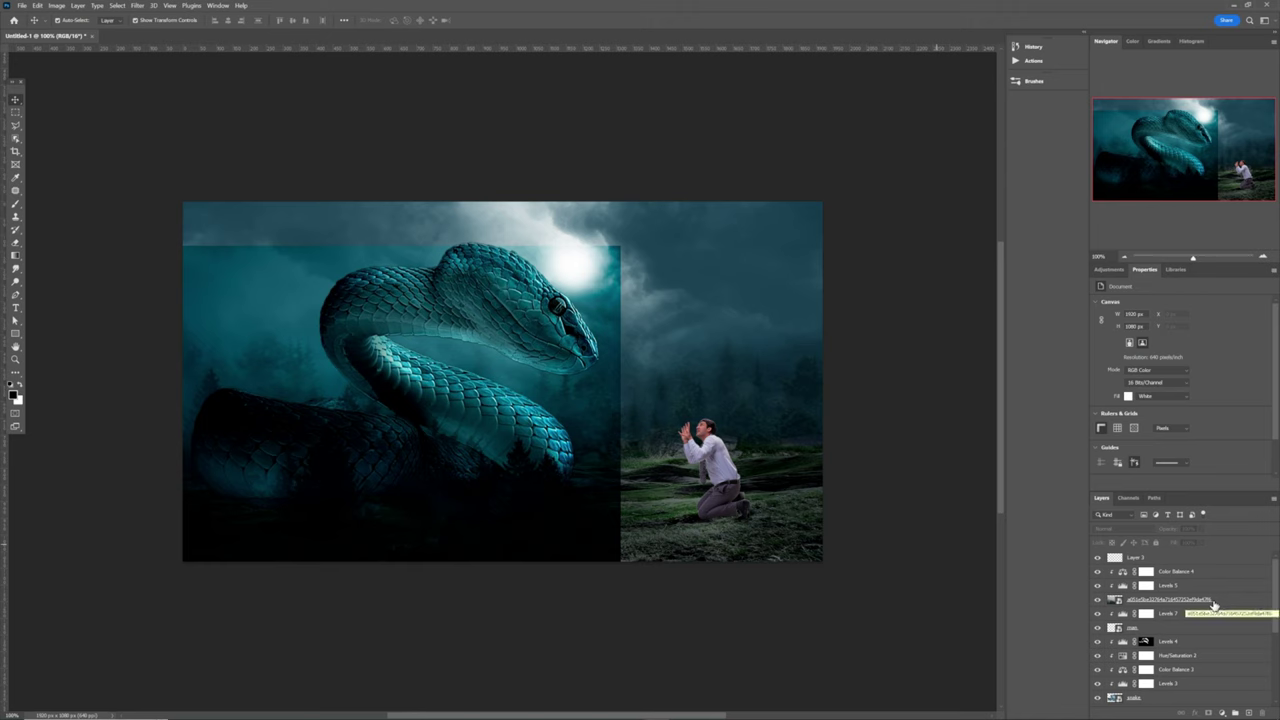
- Move the forest image layer directly beneath the man layer and rename it fog forest
drag(1214, 604, 1201, 626)
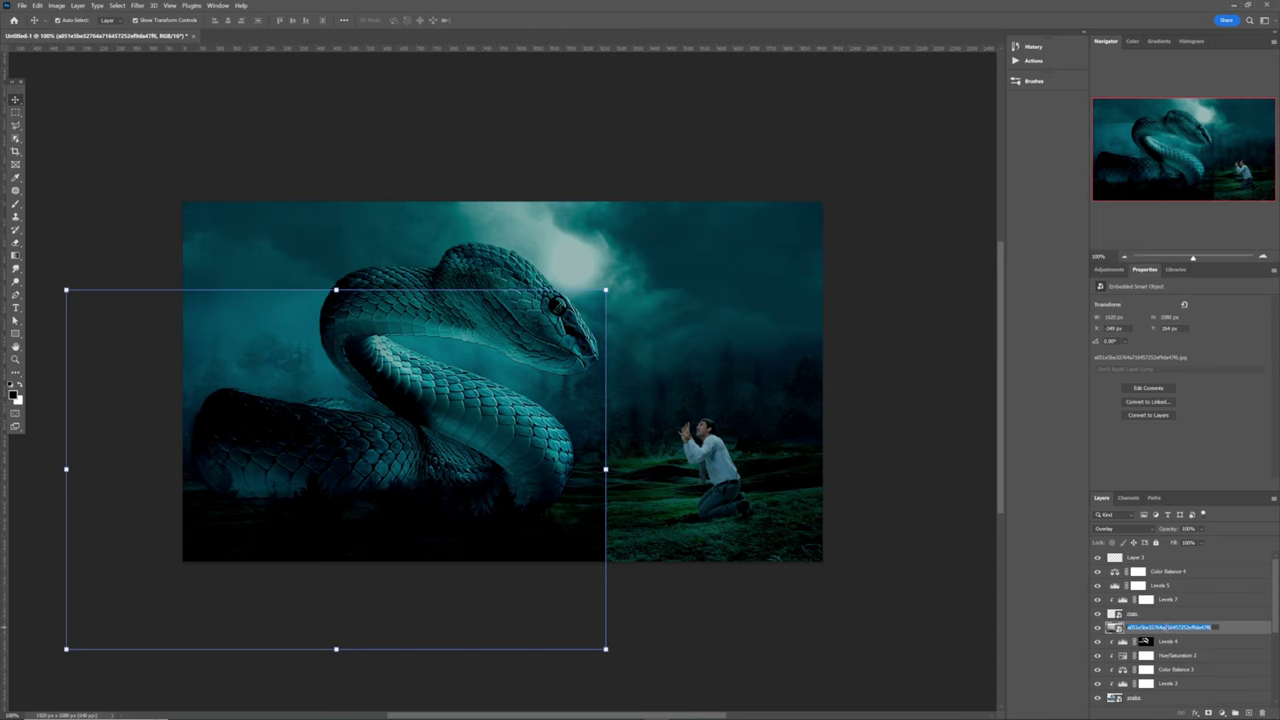
text(fog forest)
key(Return)
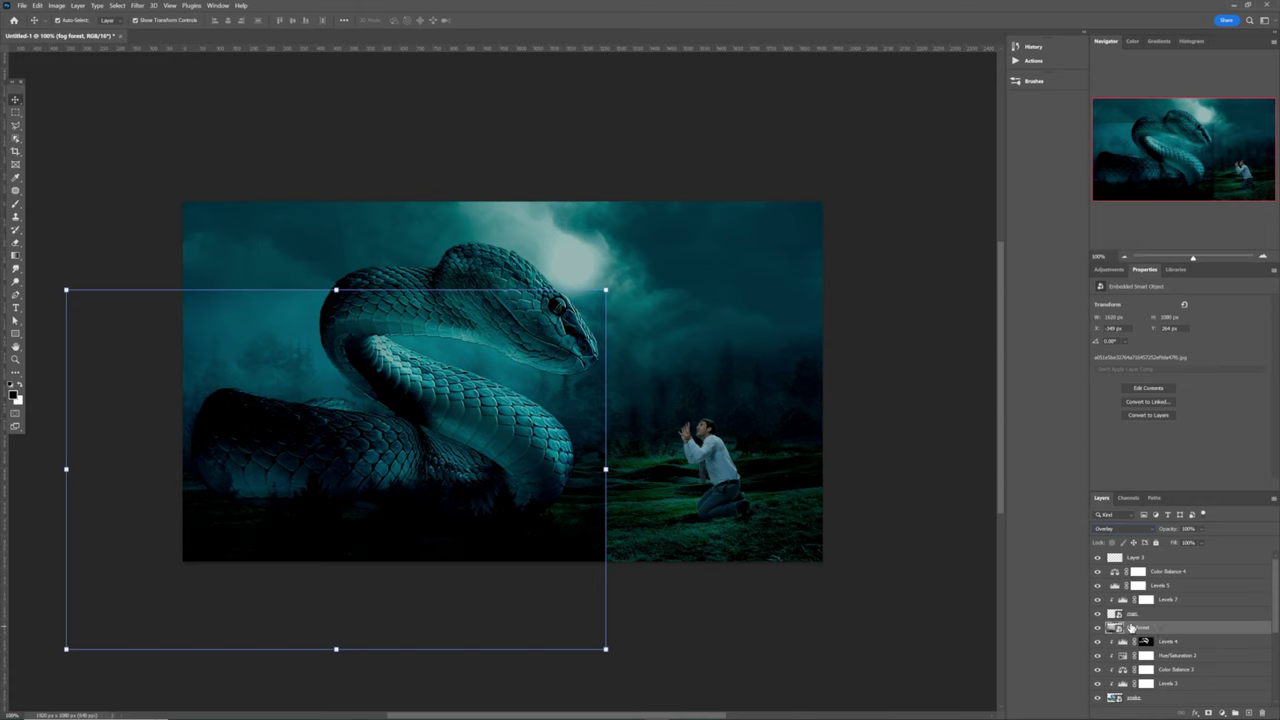
click(894, 553)
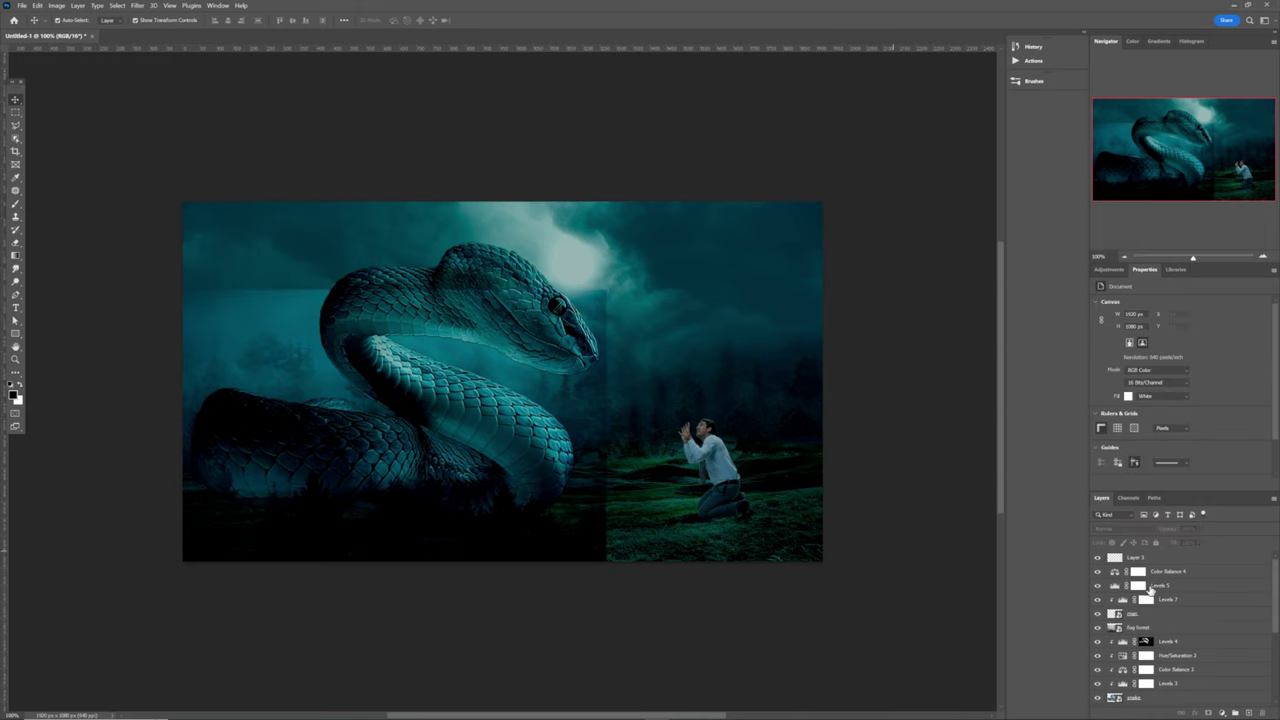
- Add a layer mask to the fog forest layer and brush black along the image's hard edge near the snake's head
click(1157, 628)
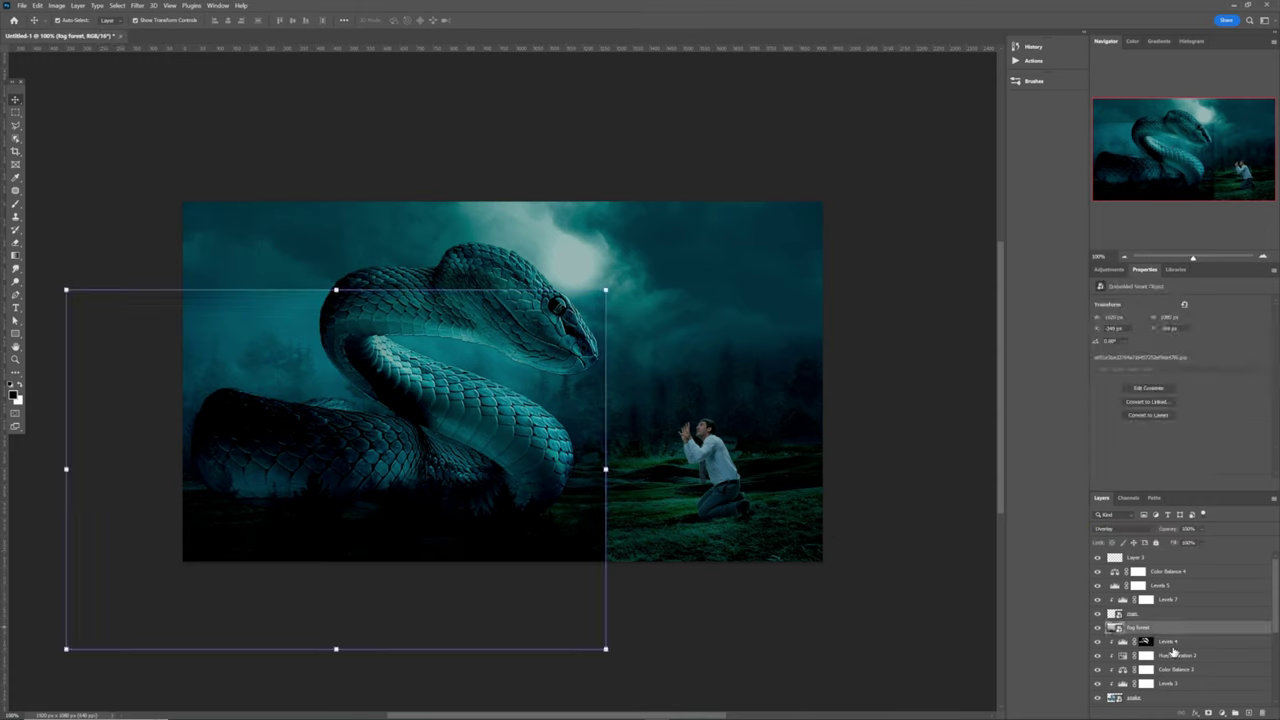
click(1208, 713)
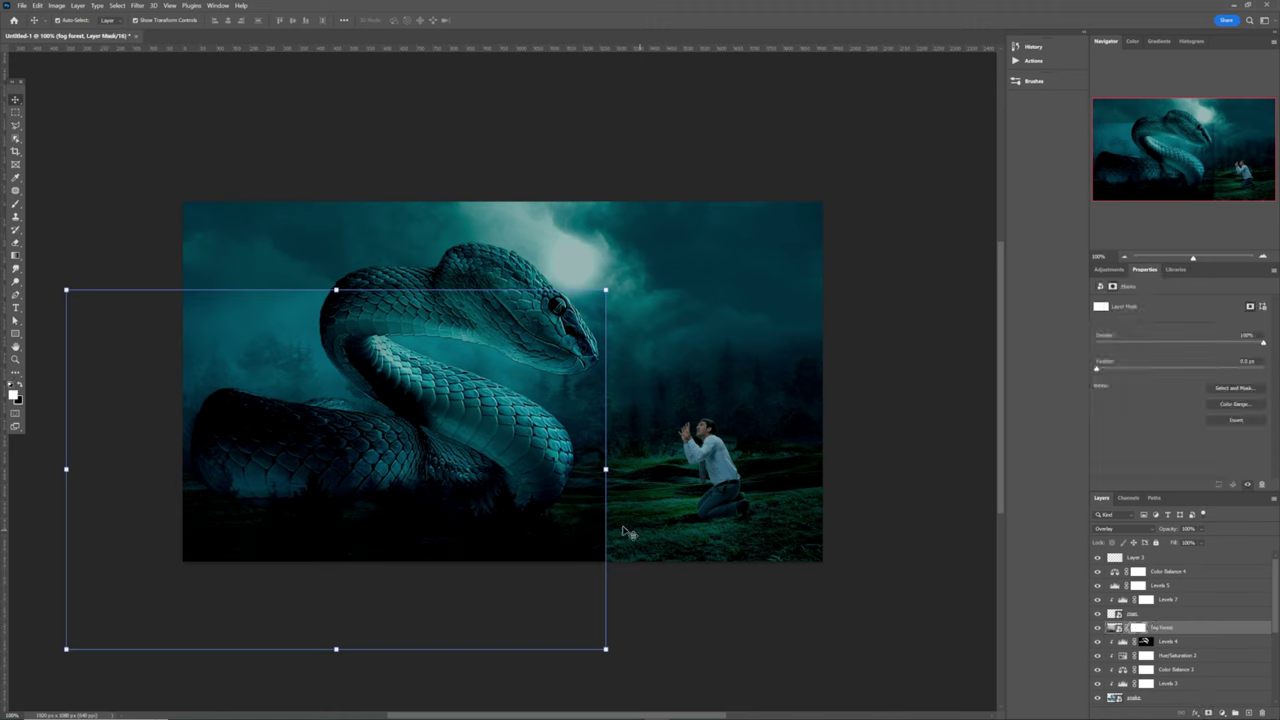
key(b)
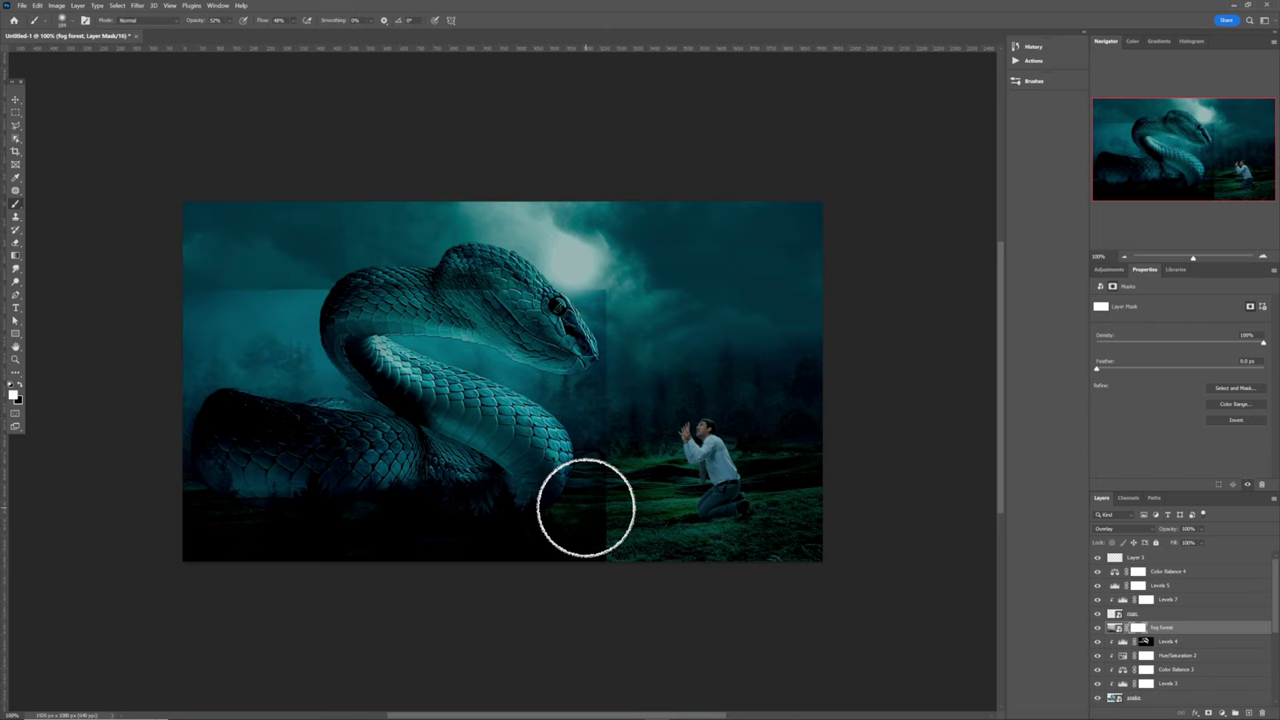
key(v)
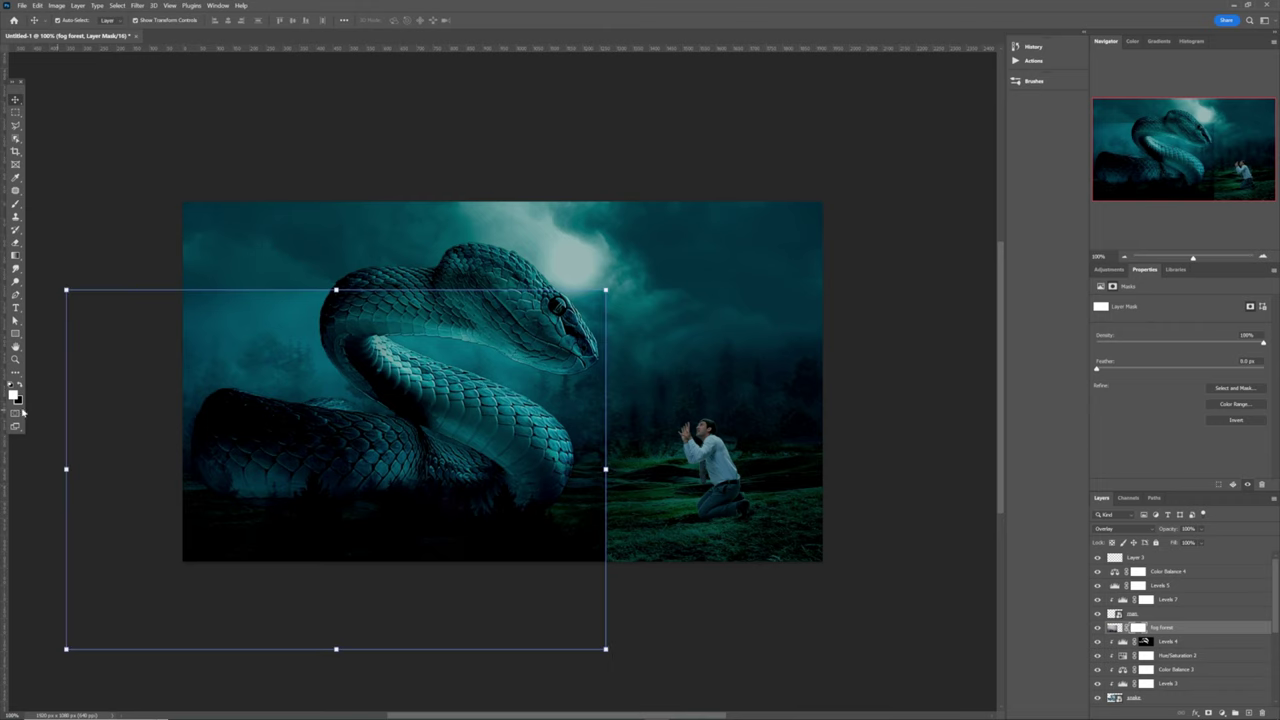
key(x)
key(b)
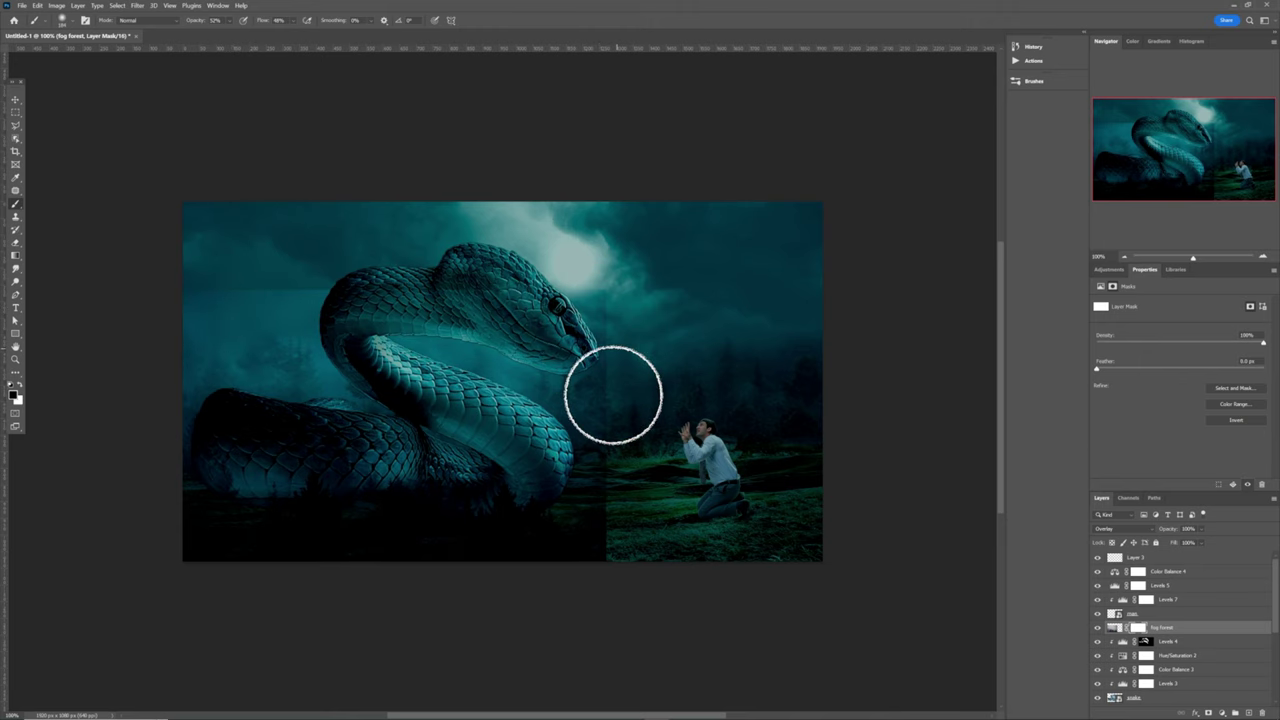
mouse_move(615, 428)
mouse_down()
mouse_move(603, 453)
mouse_move(605, 361)
mouse_up()
- Set the brush opacity to 100% and paint the fog forest mask black over the snake and the hard vertical seam beside it
click(231, 21)
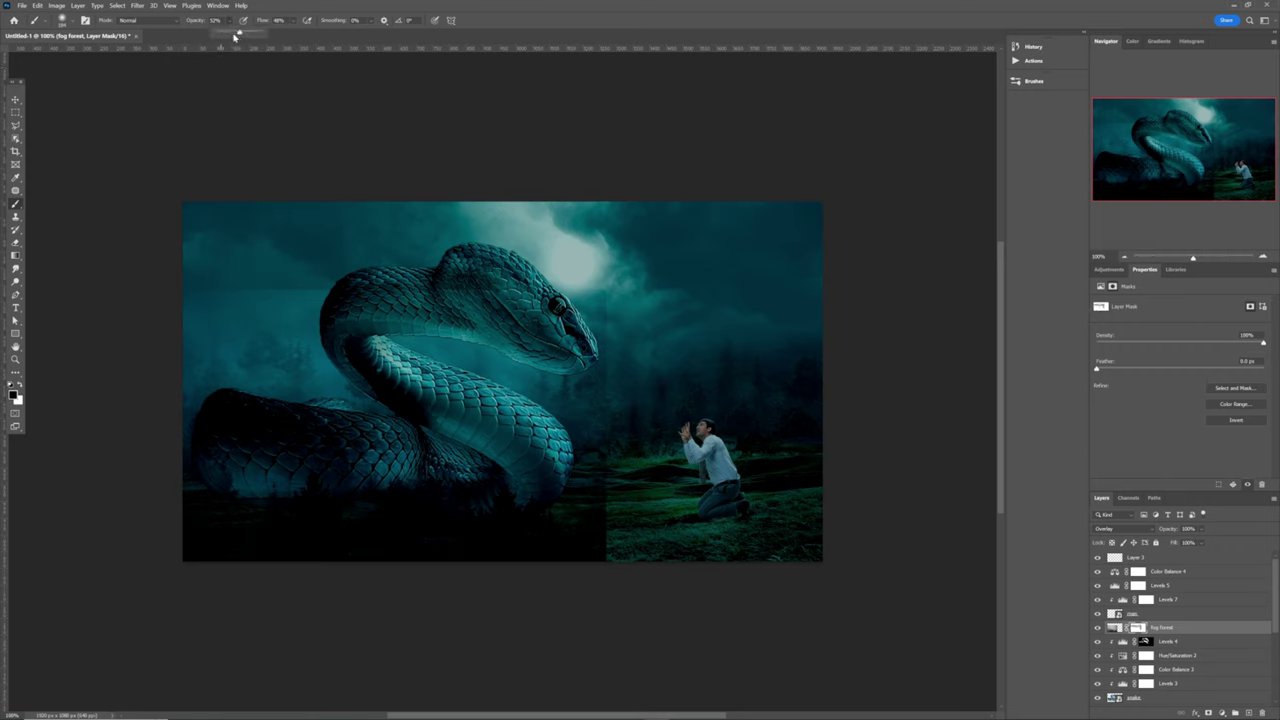
drag(249, 33, 304, 33)
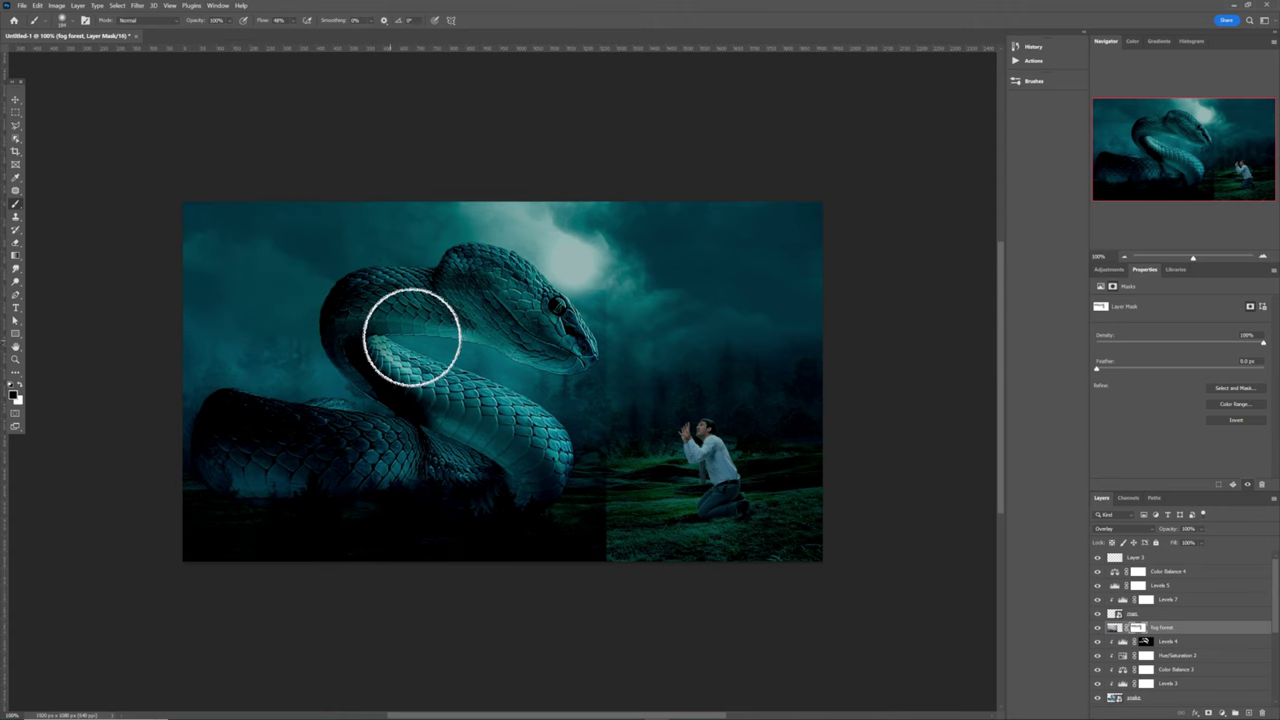
drag(411, 337, 503, 366)
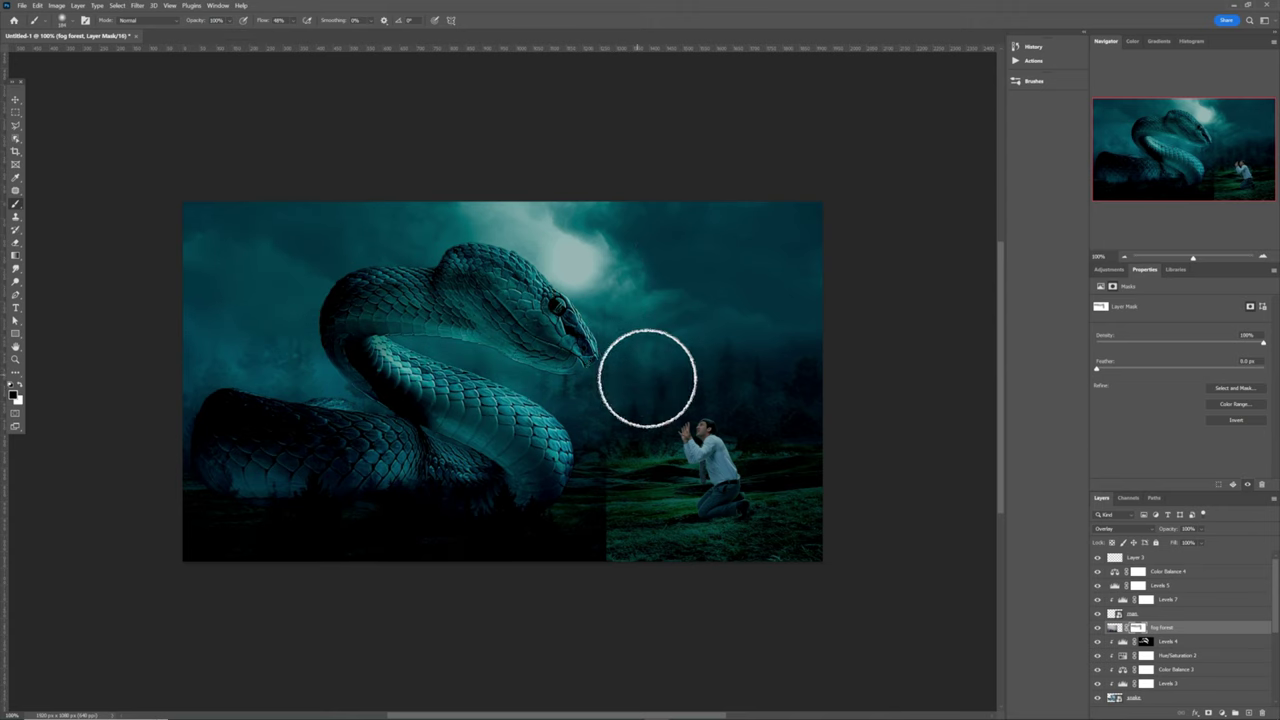
mouse_move(585, 424)
mouse_down()
mouse_move(625, 455)
mouse_move(605, 562)
mouse_move(625, 446)
mouse_move(631, 532)
mouse_move(616, 582)
mouse_move(579, 423)
mouse_move(411, 387)
mouse_move(519, 451)
mouse_move(445, 452)
mouse_move(370, 430)
mouse_move(222, 421)
mouse_move(220, 432)
mouse_move(233, 456)
mouse_move(262, 458)
mouse_move(386, 442)
mouse_move(431, 421)
mouse_move(454, 442)
mouse_move(498, 442)
mouse_move(490, 450)
mouse_move(396, 400)
mouse_move(331, 417)
mouse_move(231, 412)
mouse_move(351, 452)
mouse_move(526, 446)
mouse_move(568, 466)
mouse_move(334, 431)
mouse_move(282, 410)
mouse_move(366, 389)
mouse_move(436, 423)
mouse_move(323, 363)
mouse_move(314, 410)
mouse_move(459, 418)
mouse_move(646, 490)
mouse_move(668, 513)
mouse_up()
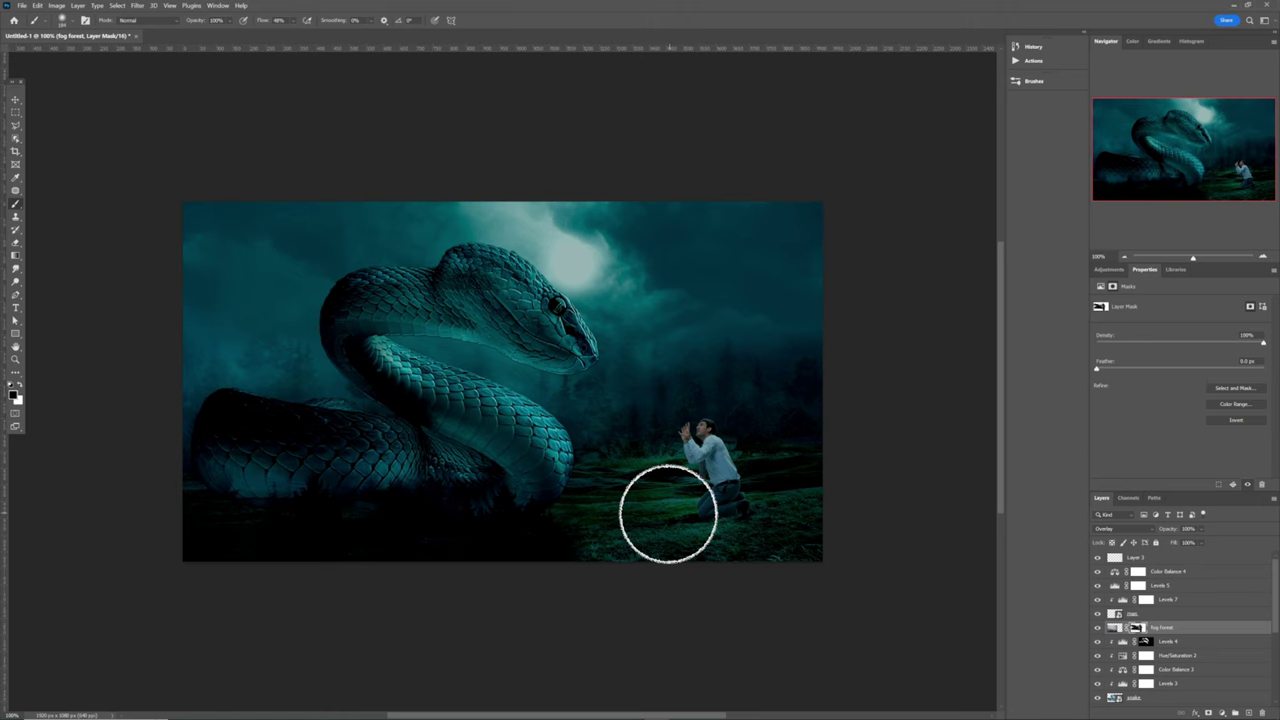
- Lower the brush opacity and softly blend the fog forest mask over the dark ground below the snake
click(232, 21)
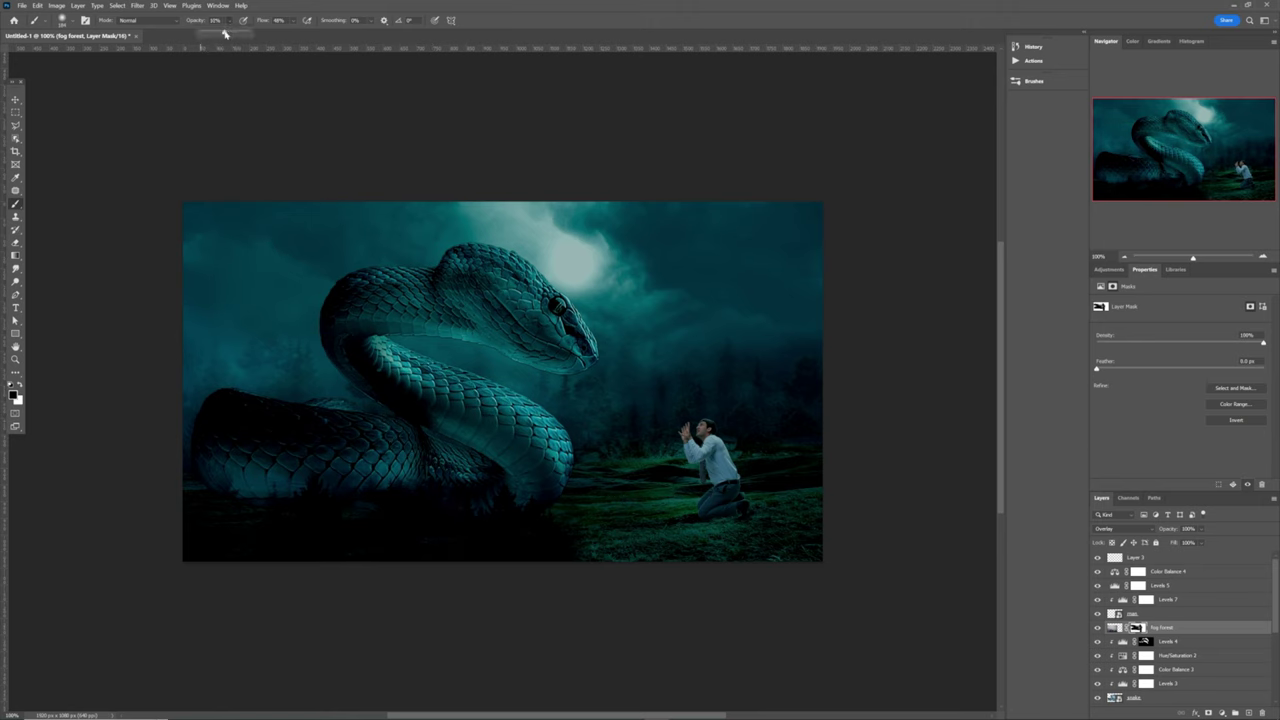
drag(217, 36, 216, 36)
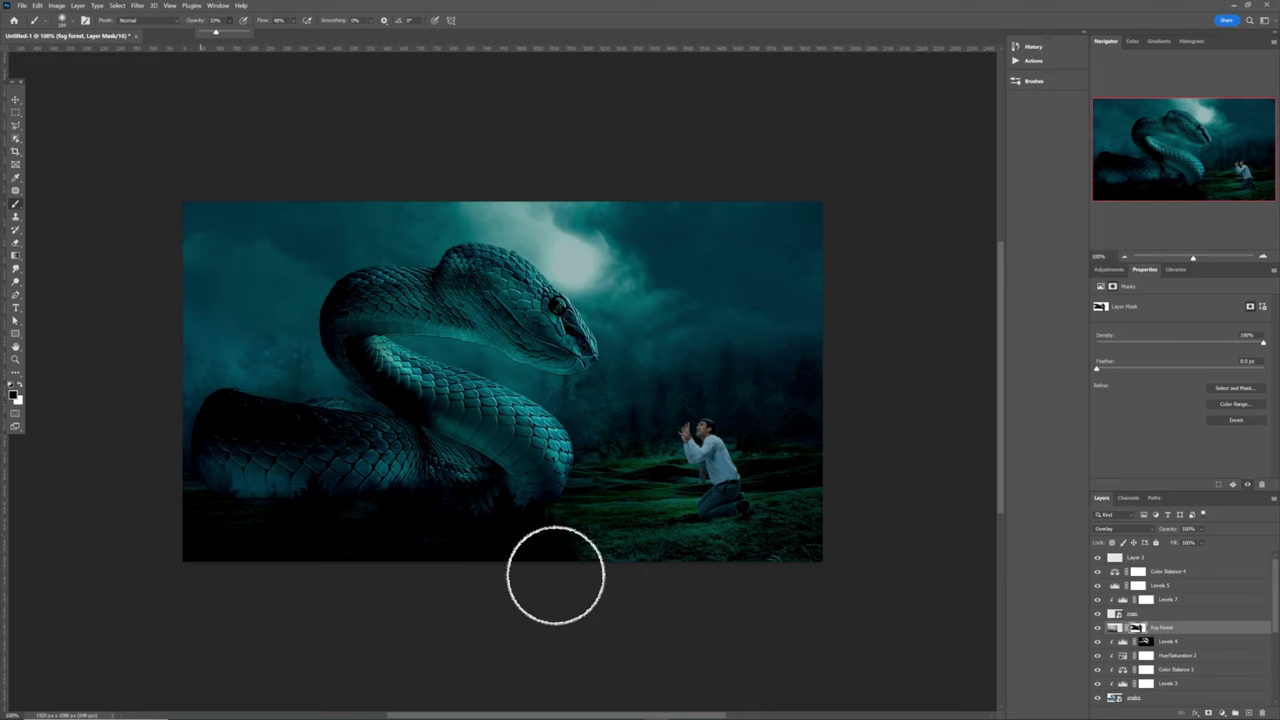
mouse_move(554, 574)
mouse_down()
mouse_move(575, 542)
mouse_move(534, 563)
mouse_up()
mouse_move(545, 560)
mouse_down()
mouse_move(561, 518)
mouse_move(534, 559)
mouse_move(561, 547)
mouse_move(561, 521)
mouse_move(525, 560)
mouse_move(472, 574)
mouse_move(548, 529)
mouse_move(517, 573)
mouse_move(533, 562)
mouse_move(483, 593)
mouse_move(480, 613)
mouse_move(482, 567)
mouse_move(545, 509)
mouse_move(556, 547)
mouse_up()
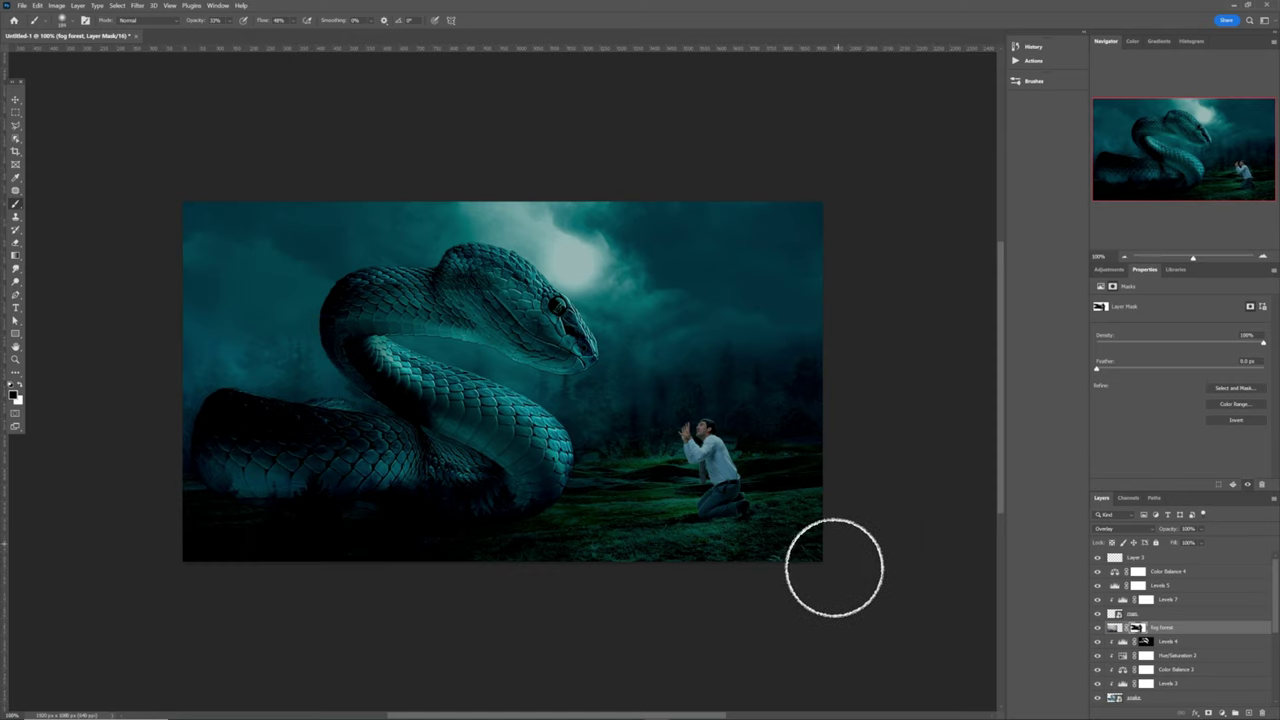
- Place the smoke image above the topmost layer and scale it up to cover the whole canvas
key(alt+period)
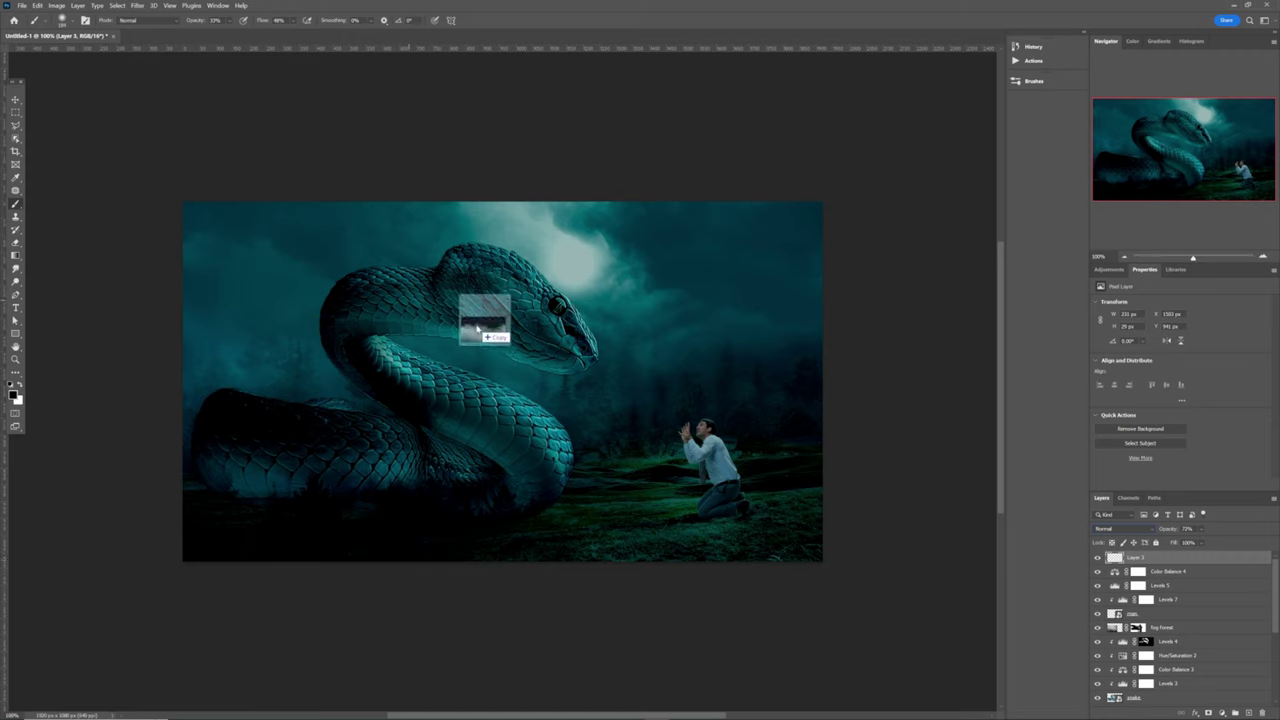
drag(478, 328, 514, 398)
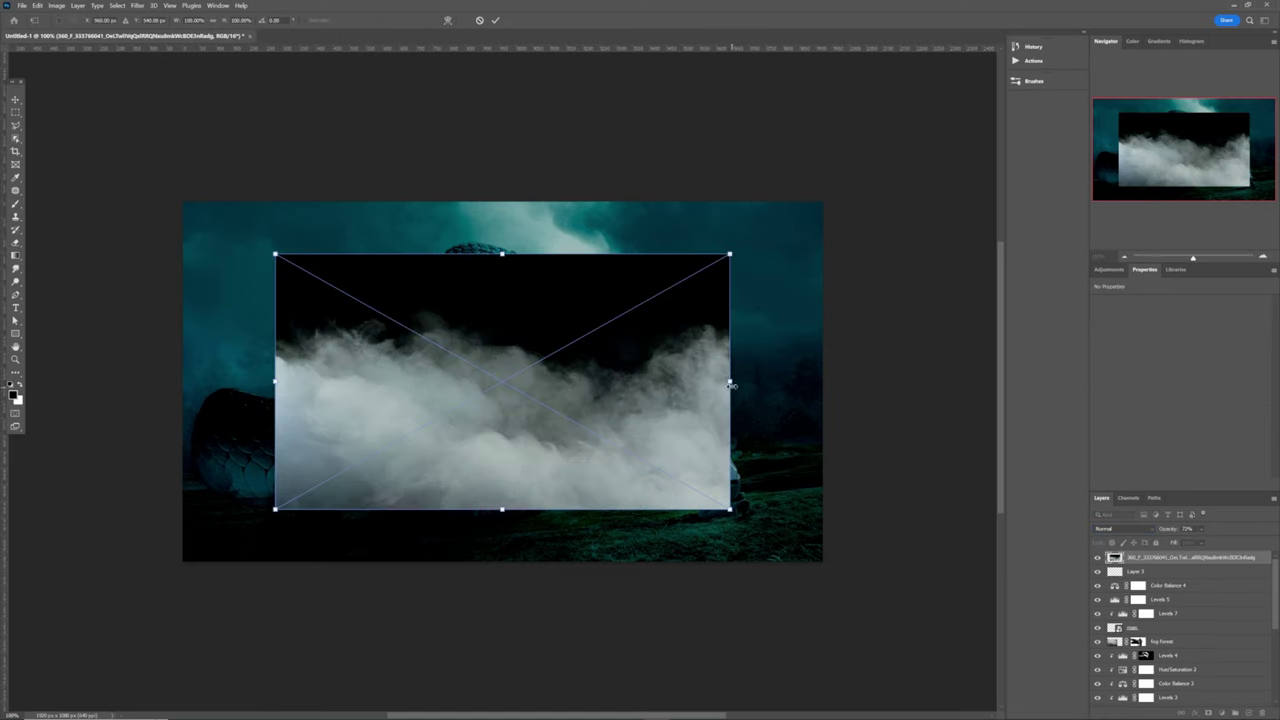
drag(738, 382, 836, 382)
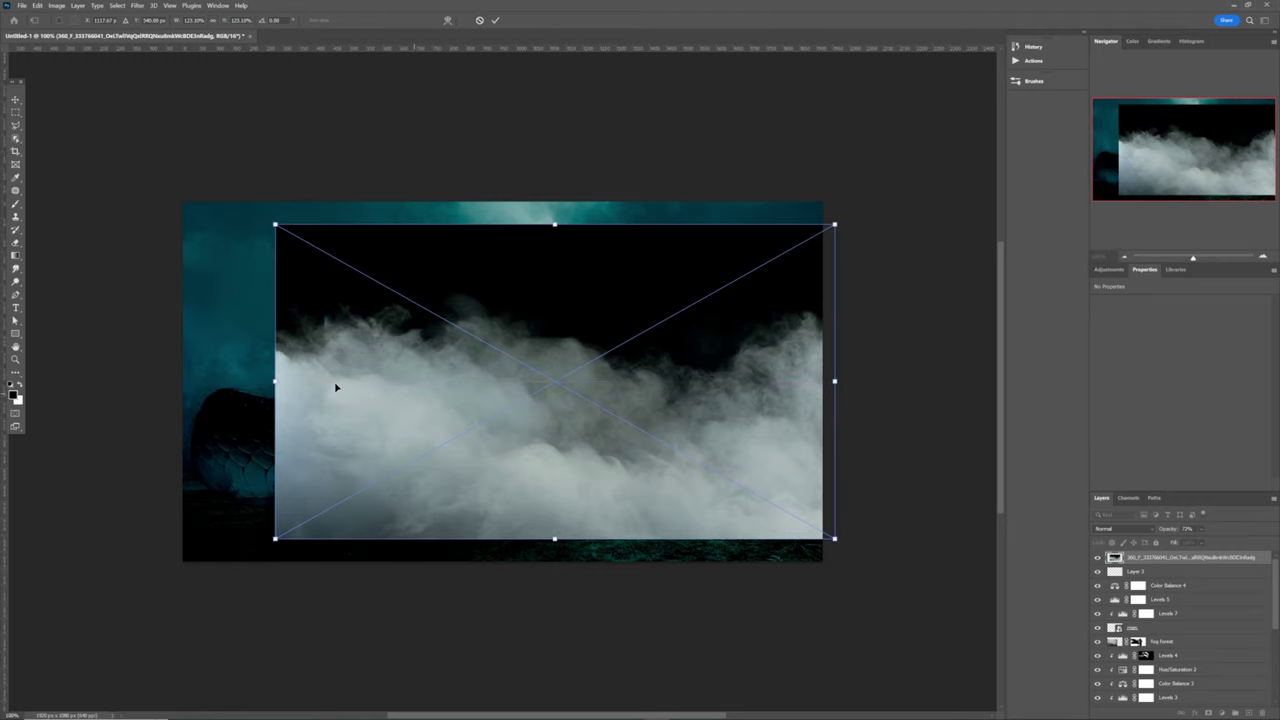
drag(278, 380, 186, 396)
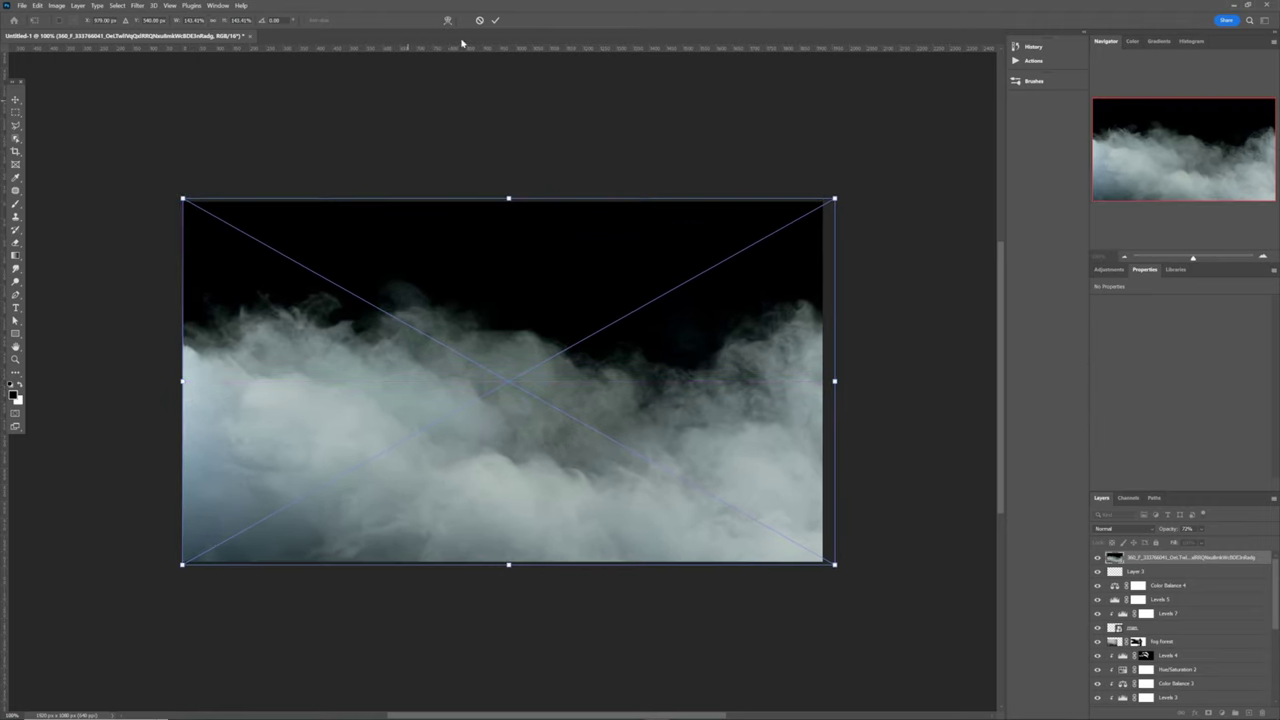
click(496, 20)
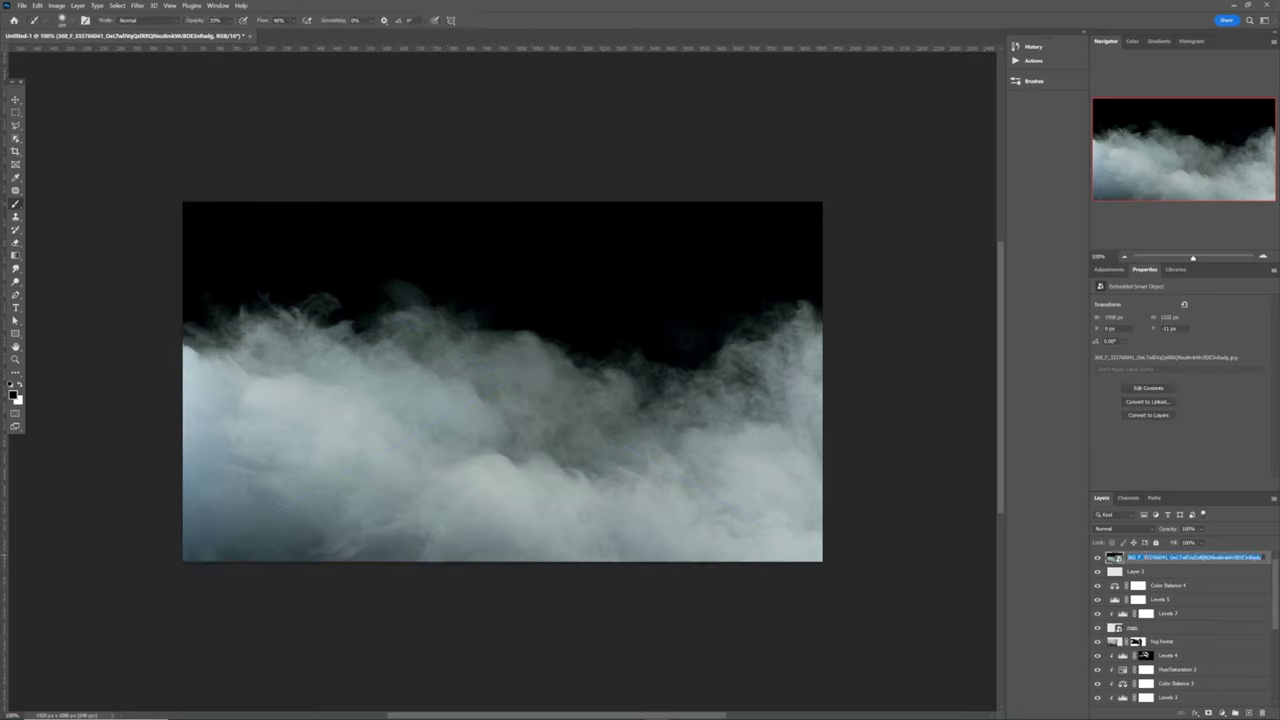
- Rename the smoke layer fog and set its blend mode to Lighten
click(1112, 528)
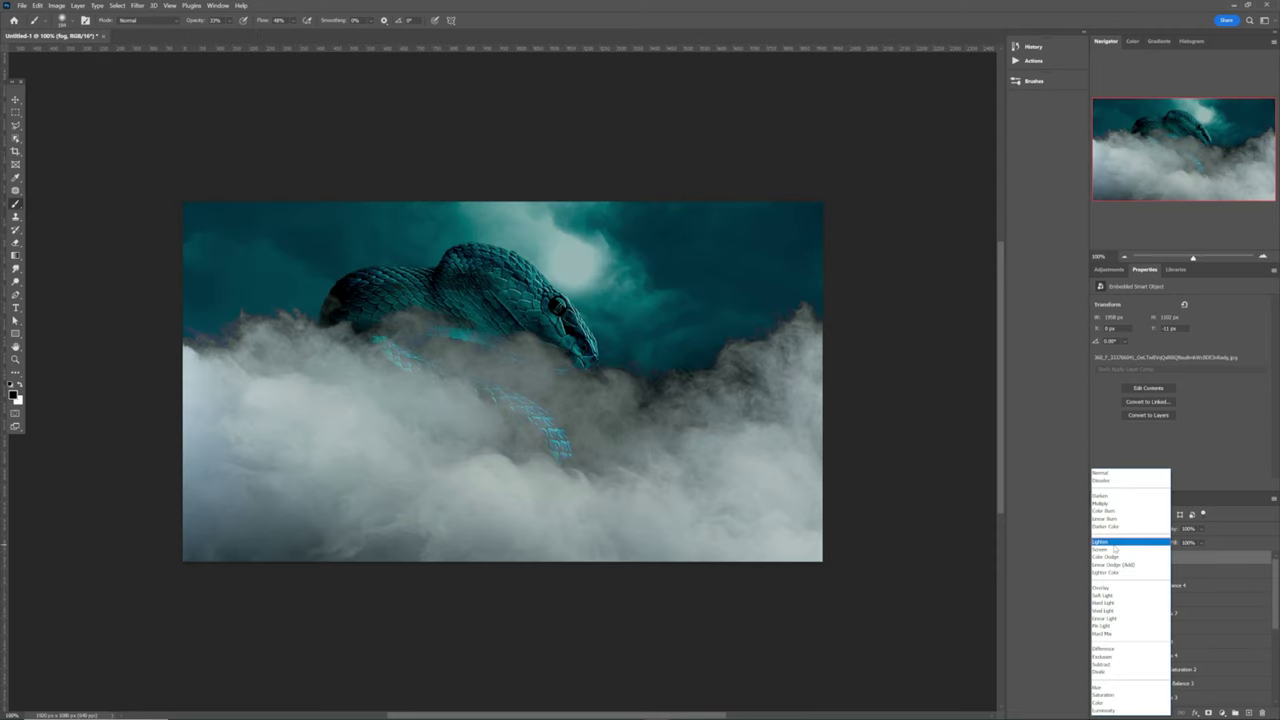
click(1114, 544)
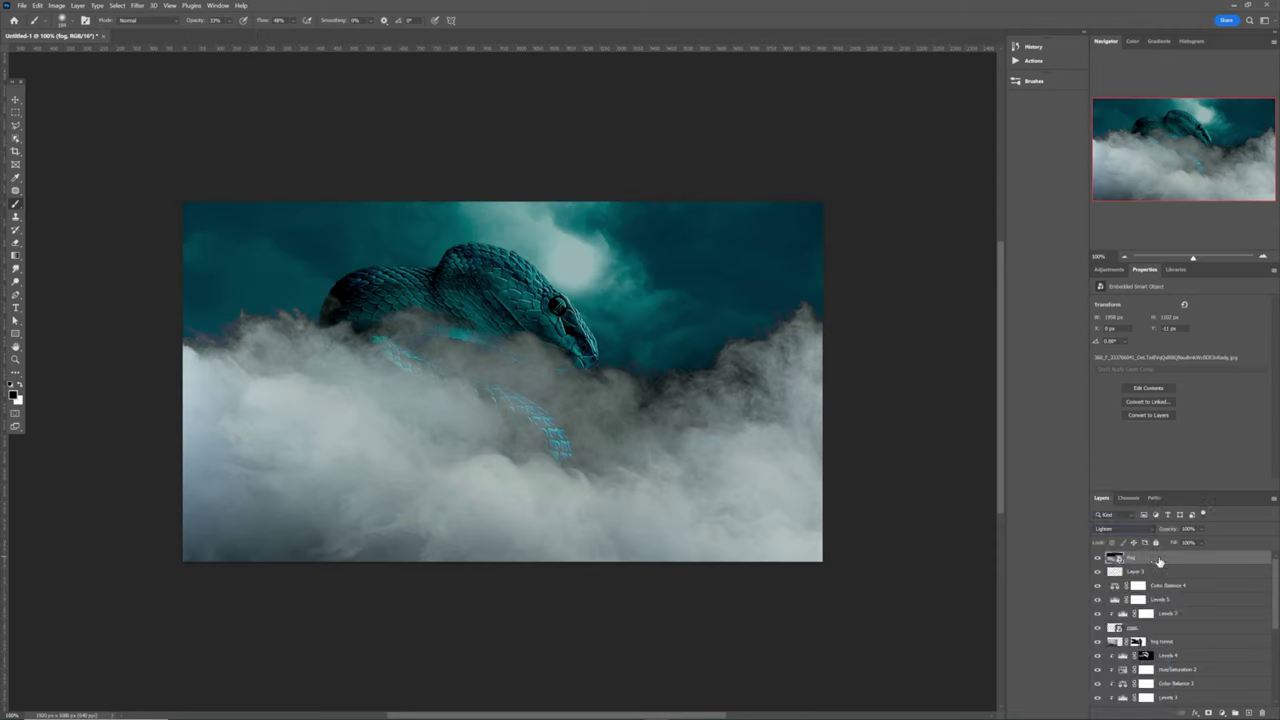
- Add a layer mask to the fog layer and brush black over the snake's body, using 100% opacity and flow along the fog's upper edge
click(1208, 713)
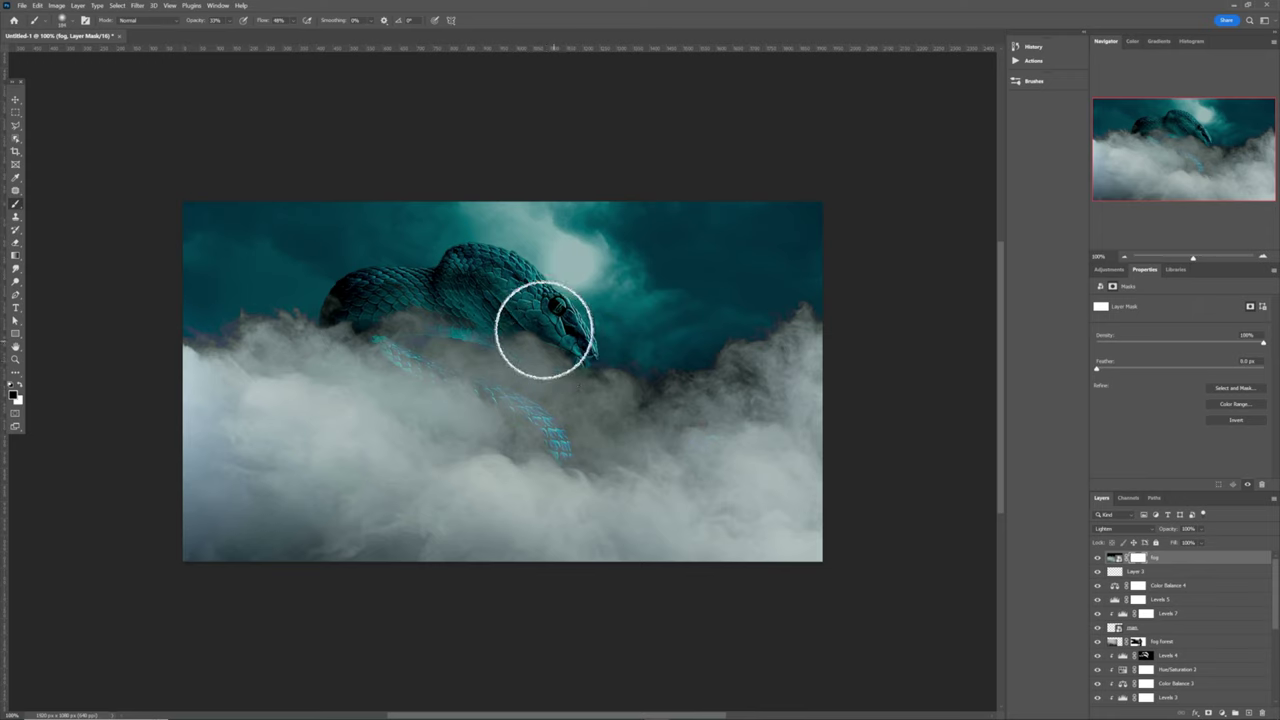
mouse_move(640, 395)
mouse_down()
mouse_move(580, 419)
mouse_move(598, 422)
mouse_move(603, 471)
mouse_move(580, 499)
mouse_move(420, 410)
mouse_move(517, 436)
mouse_move(504, 412)
mouse_move(321, 339)
mouse_move(274, 385)
mouse_move(313, 473)
mouse_move(284, 491)
mouse_move(390, 452)
mouse_move(332, 405)
mouse_move(265, 318)
mouse_move(434, 348)
mouse_move(422, 320)
mouse_up()
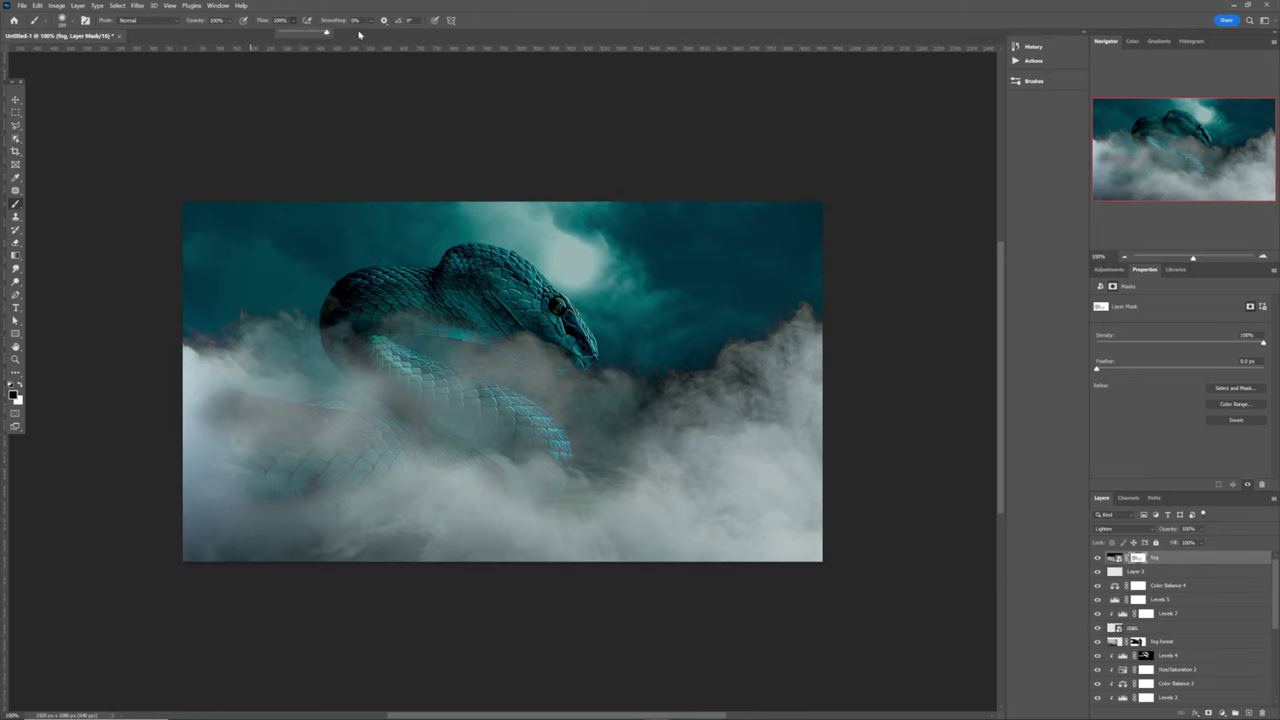
mouse_move(254, 277)
mouse_down()
mouse_move(259, 316)
mouse_move(241, 316)
mouse_move(388, 317)
mouse_move(532, 352)
mouse_move(683, 347)
mouse_move(653, 371)
mouse_move(614, 367)
mouse_move(717, 354)
mouse_move(820, 330)
mouse_up()
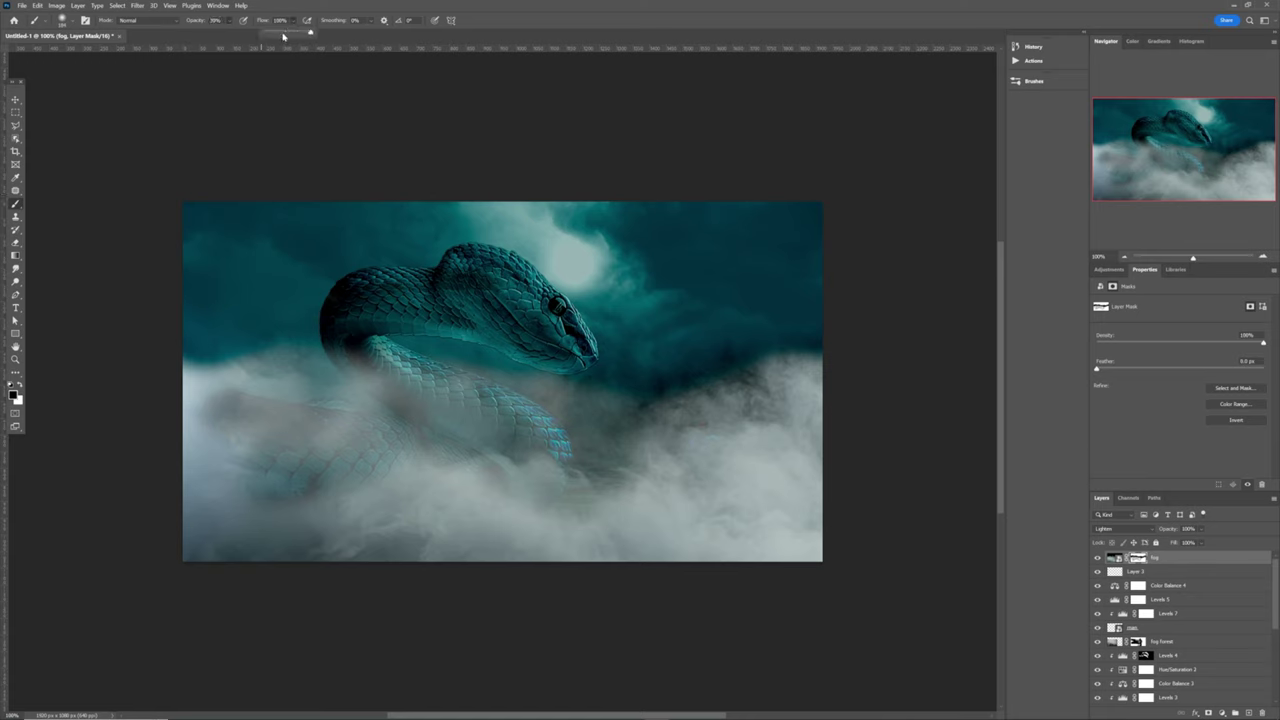
- Reduce the brush to about 39% opacity and partially mask the fog over the snake's coils and the kneeling man
mouse_move(300, 396)
mouse_down()
mouse_move(253, 369)
mouse_move(321, 439)
mouse_move(393, 441)
mouse_move(428, 377)
mouse_move(416, 409)
mouse_move(361, 379)
mouse_move(397, 386)
mouse_up()
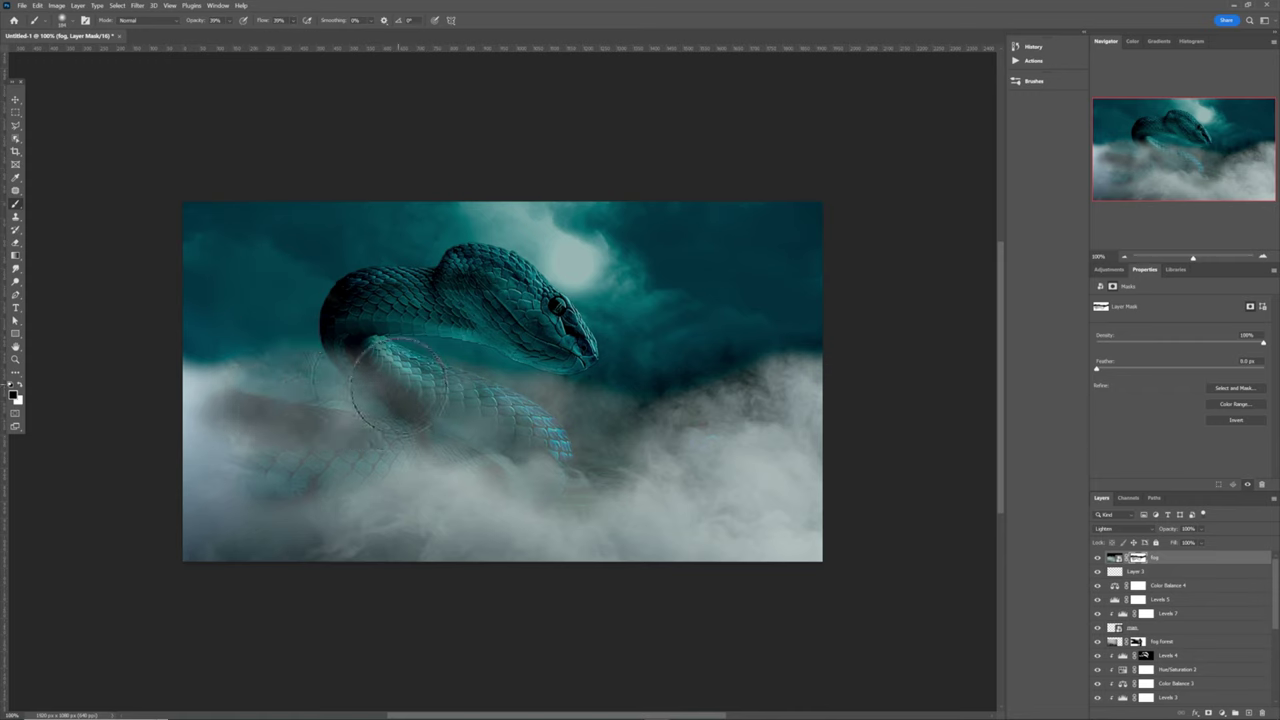
mouse_move(467, 413)
mouse_down()
mouse_move(493, 459)
mouse_move(514, 466)
mouse_move(492, 423)
mouse_up()
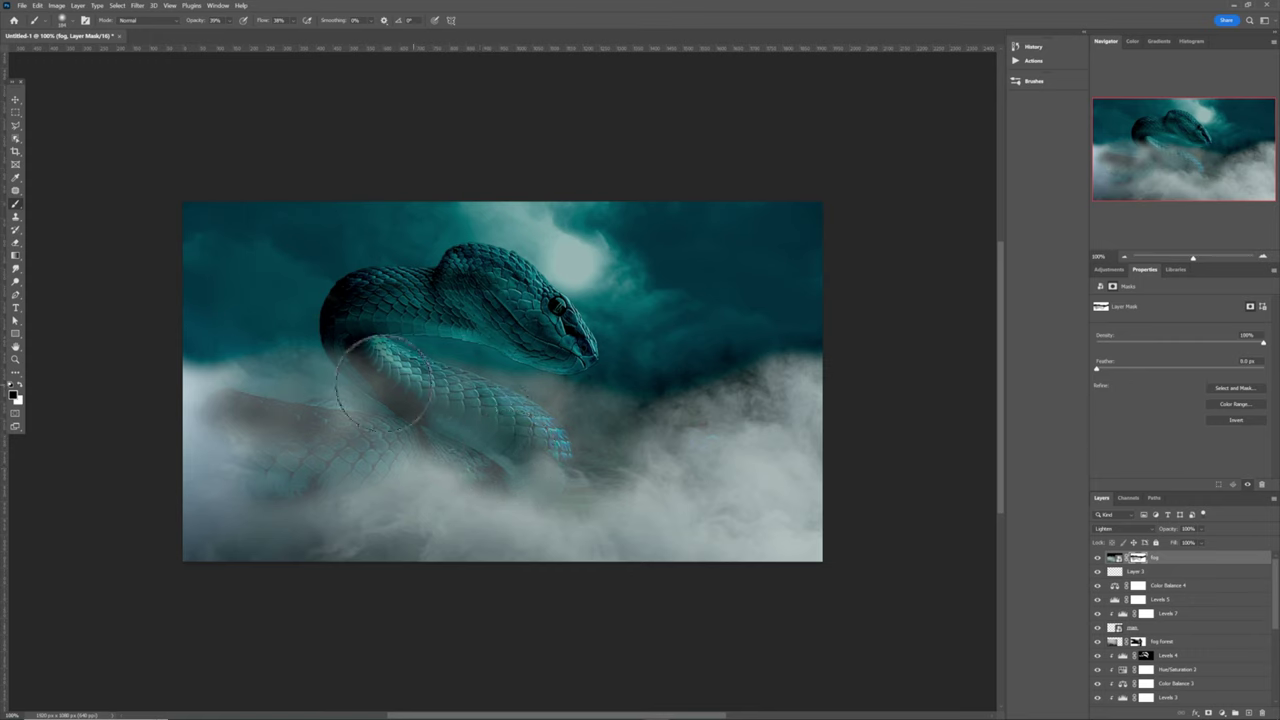
mouse_move(346, 406)
mouse_down()
mouse_move(222, 380)
mouse_move(213, 363)
mouse_move(187, 394)
mouse_move(202, 487)
mouse_move(218, 464)
mouse_move(353, 524)
mouse_move(432, 504)
mouse_move(601, 502)
mouse_move(654, 518)
mouse_move(700, 460)
mouse_move(665, 458)
mouse_move(752, 500)
mouse_move(772, 486)
mouse_move(634, 457)
mouse_up()
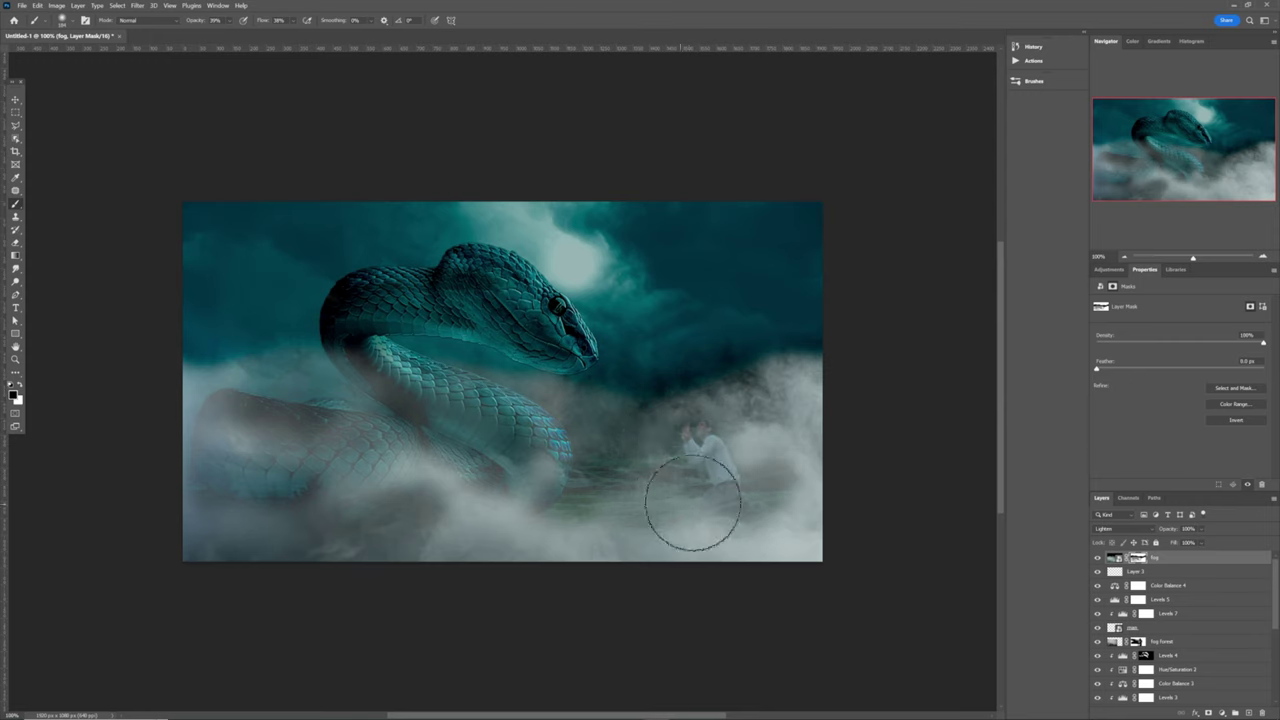
mouse_move(693, 503)
mouse_down()
mouse_move(781, 416)
mouse_move(806, 442)
mouse_move(810, 408)
mouse_move(789, 471)
mouse_up()
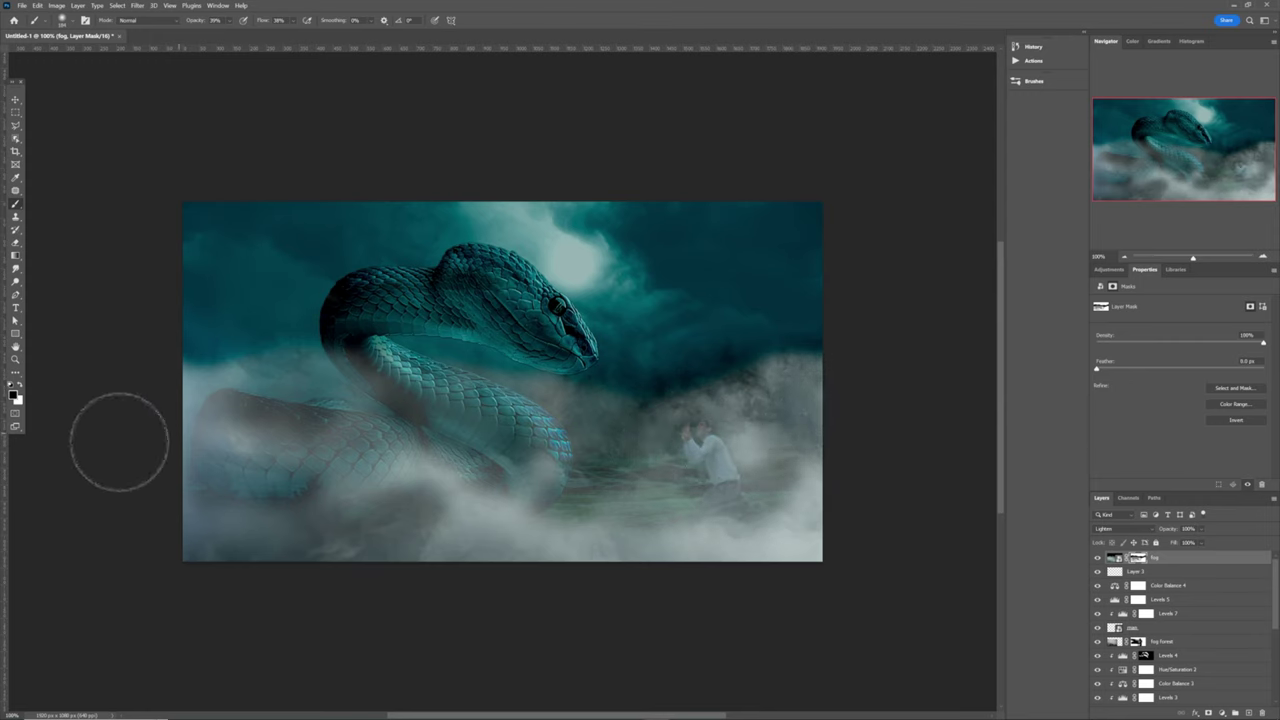
drag(297, 447, 389, 464)
- Enlarge the brush and thin the fog on its mask around the snake and the man, leaving haze along the ground
mouse_move(802, 558)
mouse_down()
mouse_move(674, 410)
mouse_move(653, 445)
mouse_move(662, 504)
mouse_move(612, 521)
mouse_move(561, 515)
mouse_move(529, 540)
mouse_move(429, 496)
mouse_move(447, 478)
mouse_move(374, 486)
mouse_move(396, 437)
mouse_move(352, 333)
mouse_move(249, 310)
mouse_move(166, 372)
mouse_move(180, 409)
mouse_move(150, 433)
mouse_move(182, 366)
mouse_move(257, 355)
mouse_up()
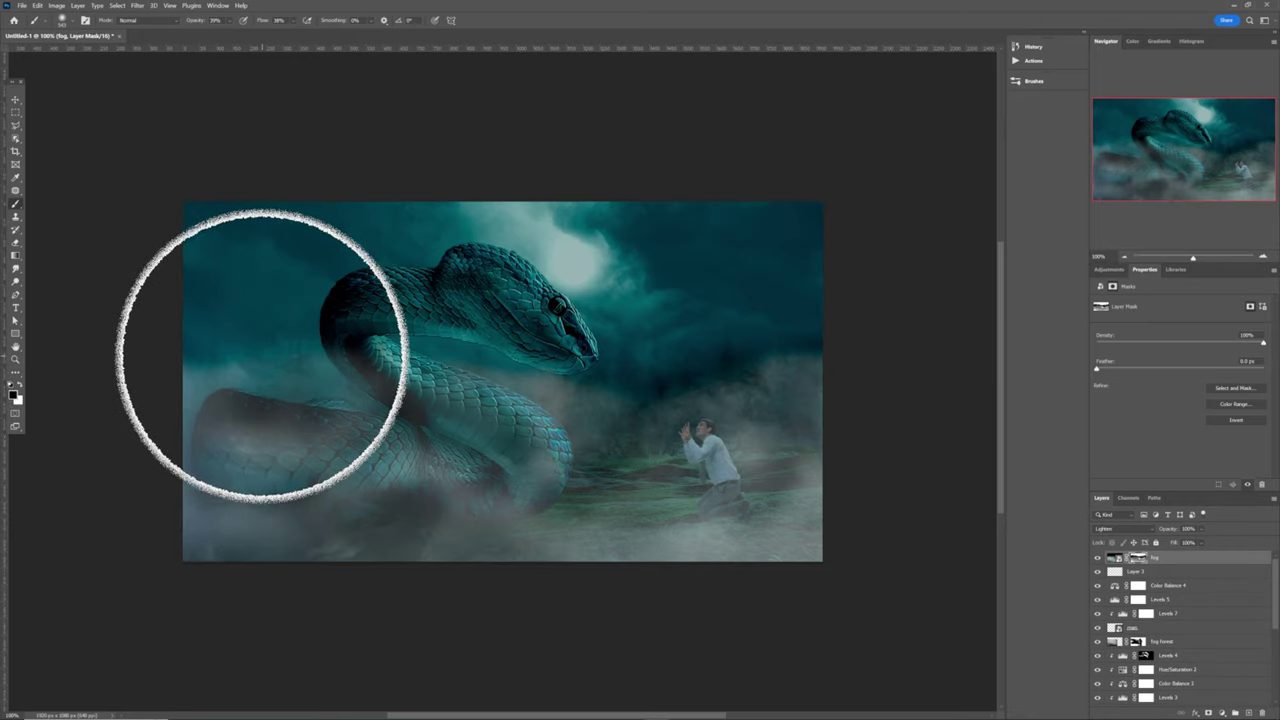
mouse_move(276, 337)
mouse_down()
mouse_move(427, 363)
mouse_move(440, 403)
mouse_move(421, 392)
mouse_move(510, 423)
mouse_move(448, 453)
mouse_move(381, 447)
mouse_move(364, 404)
mouse_move(255, 347)
mouse_move(377, 349)
mouse_up()
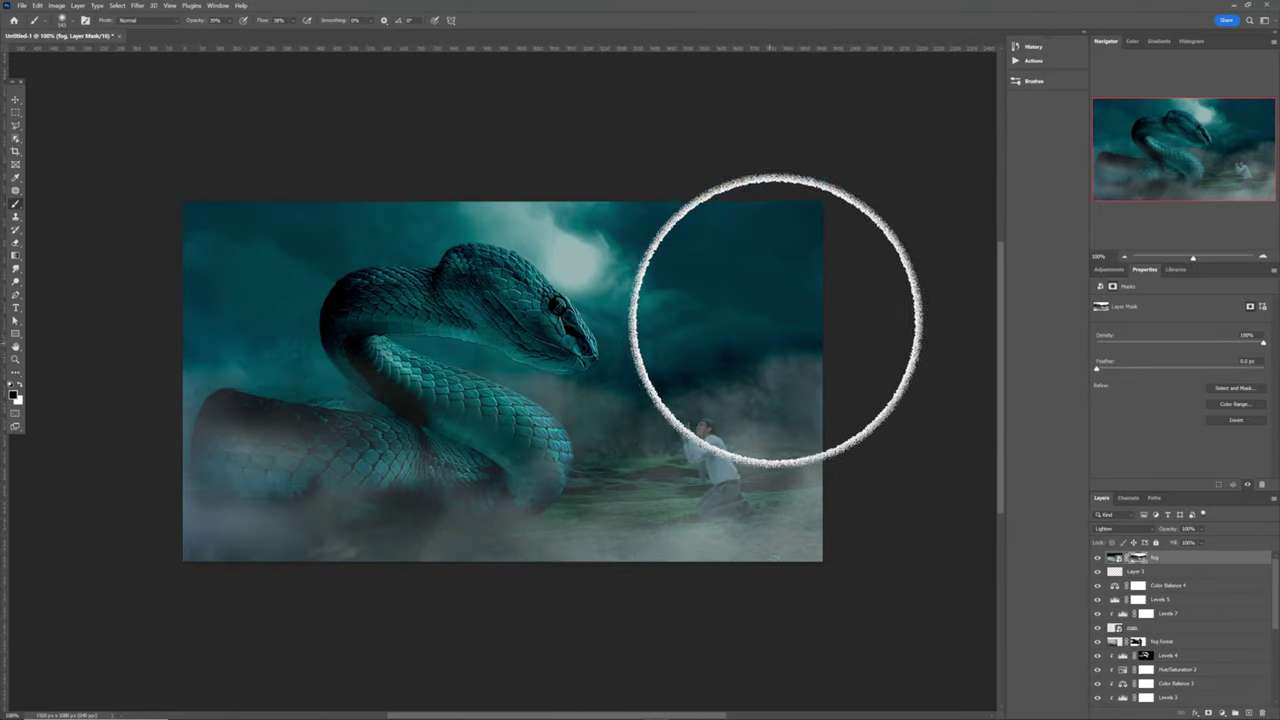
mouse_move(771, 291)
mouse_down()
mouse_move(737, 300)
mouse_move(734, 414)
mouse_move(700, 429)
mouse_move(694, 451)
mouse_move(657, 443)
mouse_move(740, 488)
mouse_move(694, 489)
mouse_move(600, 571)
mouse_move(710, 488)
mouse_move(717, 474)
mouse_move(686, 474)
mouse_move(677, 460)
mouse_move(737, 466)
mouse_move(691, 466)
mouse_move(731, 476)
mouse_move(720, 440)
mouse_up()
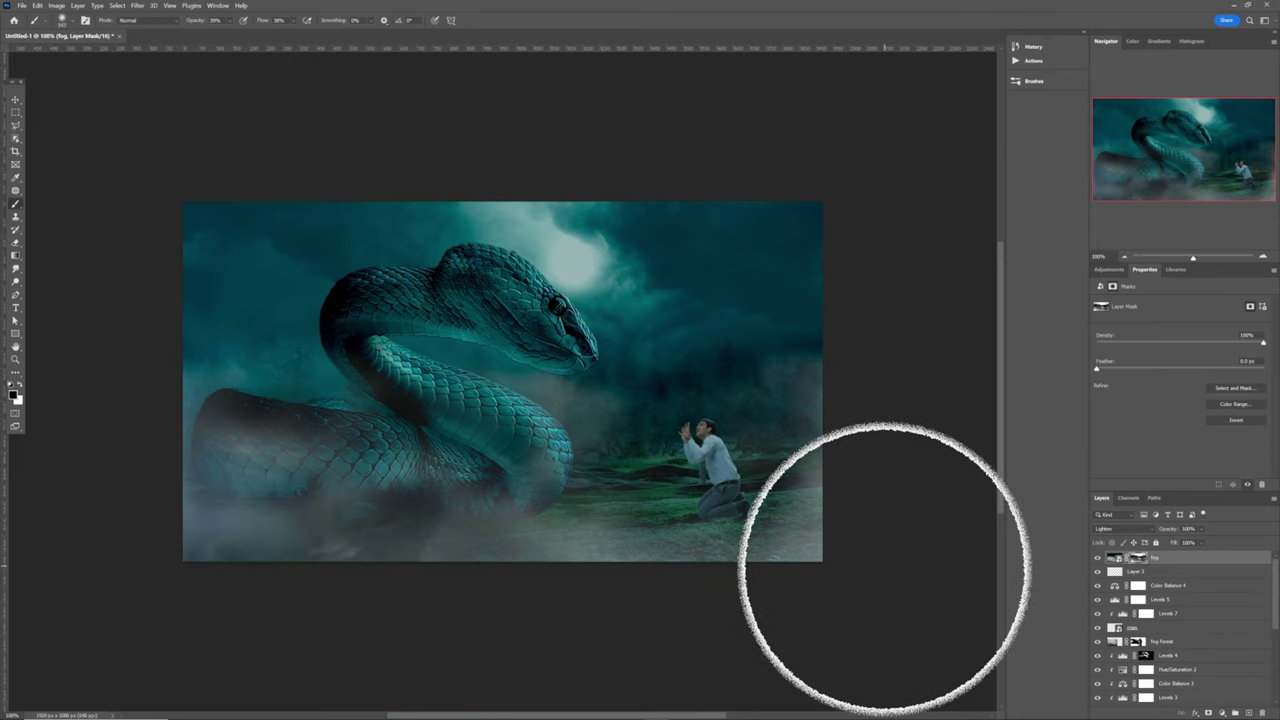
mouse_move(435, 380)
mouse_down()
mouse_move(386, 586)
mouse_move(420, 417)
mouse_move(429, 463)
mouse_move(447, 433)
mouse_move(388, 419)
mouse_up()
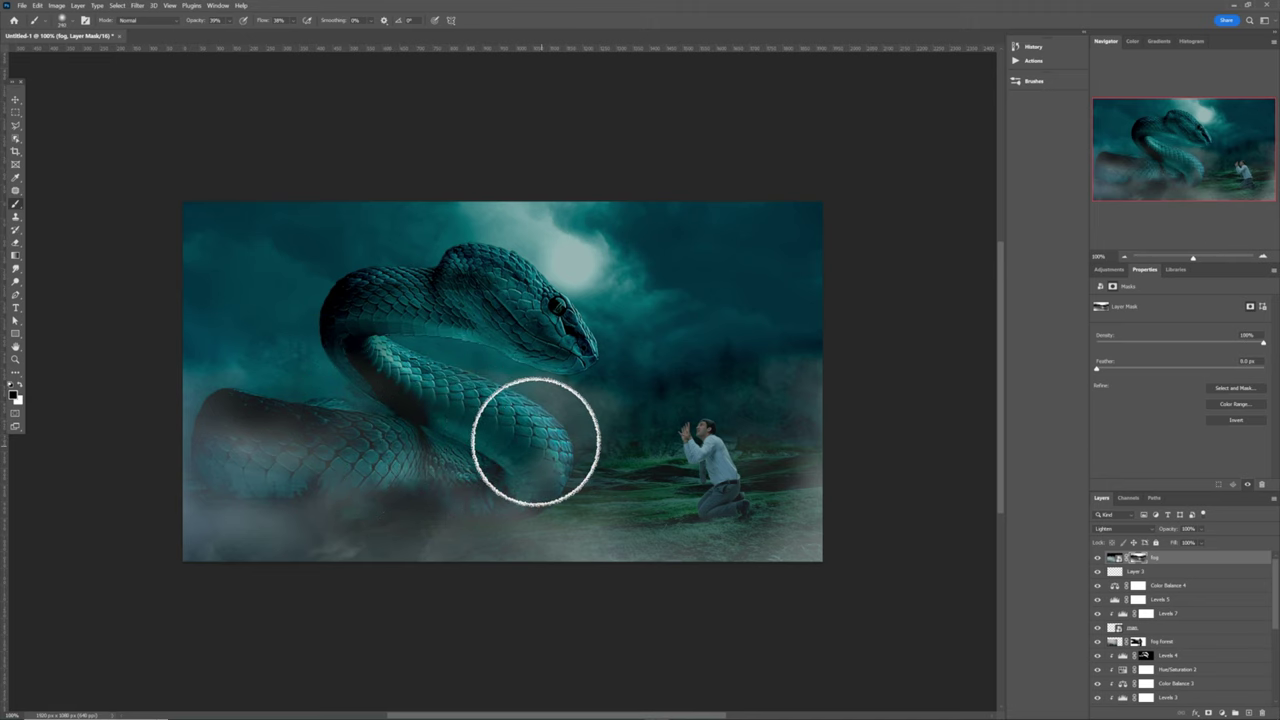